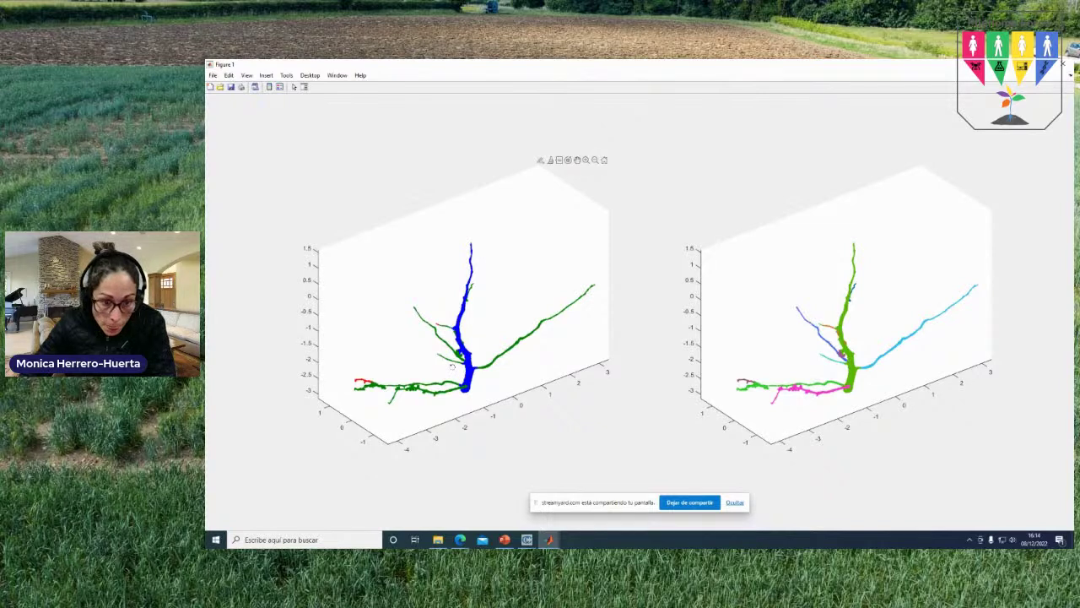
# Rotate both 3D root model plots to inspect the branching from other angles, and close the figure.
pyautogui.moveTo(453, 366); pyautogui.dragTo(435, 354)
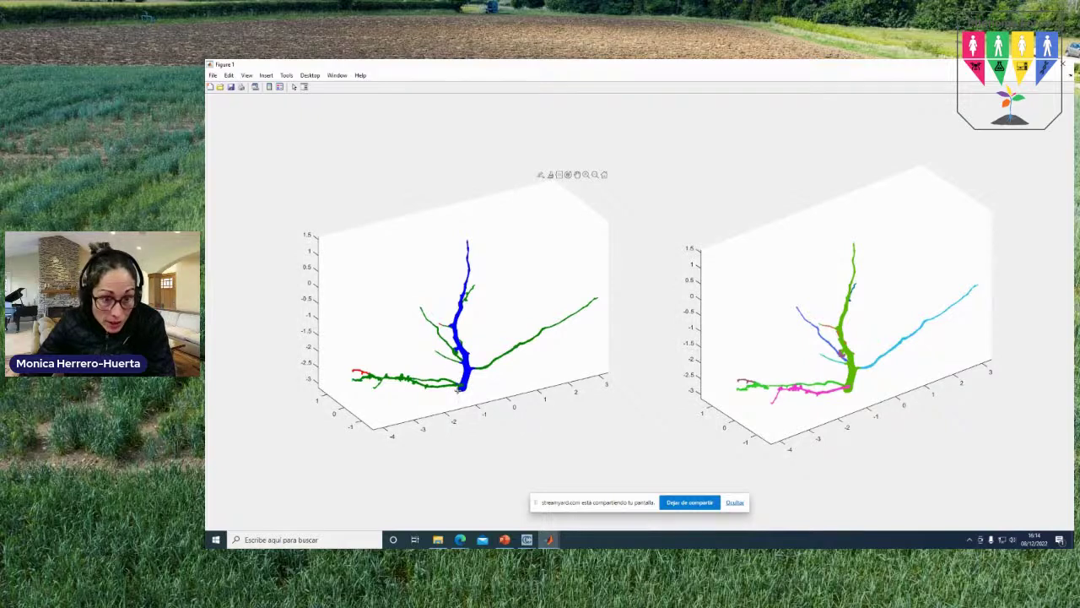
pyautogui.moveTo(431, 382); pyautogui.dragTo(413, 411)
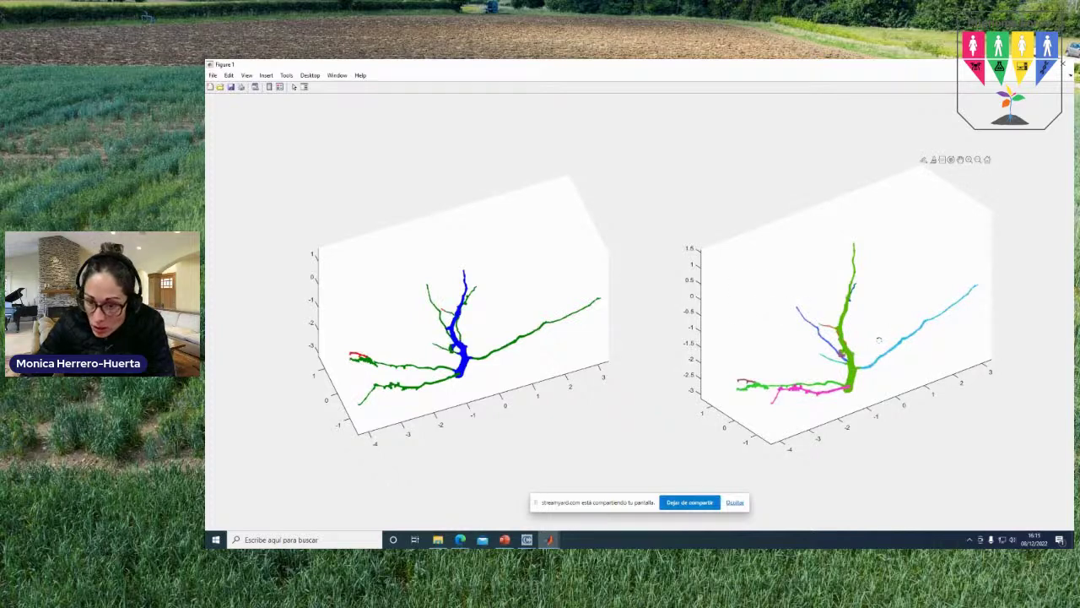
pyautogui.moveTo(878, 339); pyautogui.dragTo(854, 291)
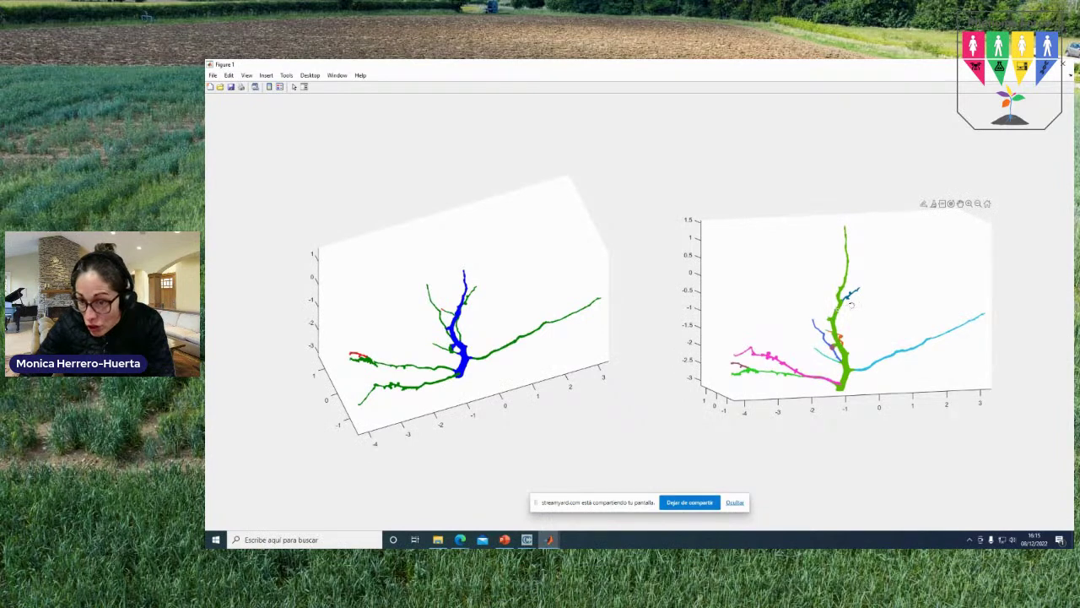
pyautogui.moveTo(853, 291); pyautogui.dragTo(800, 311)
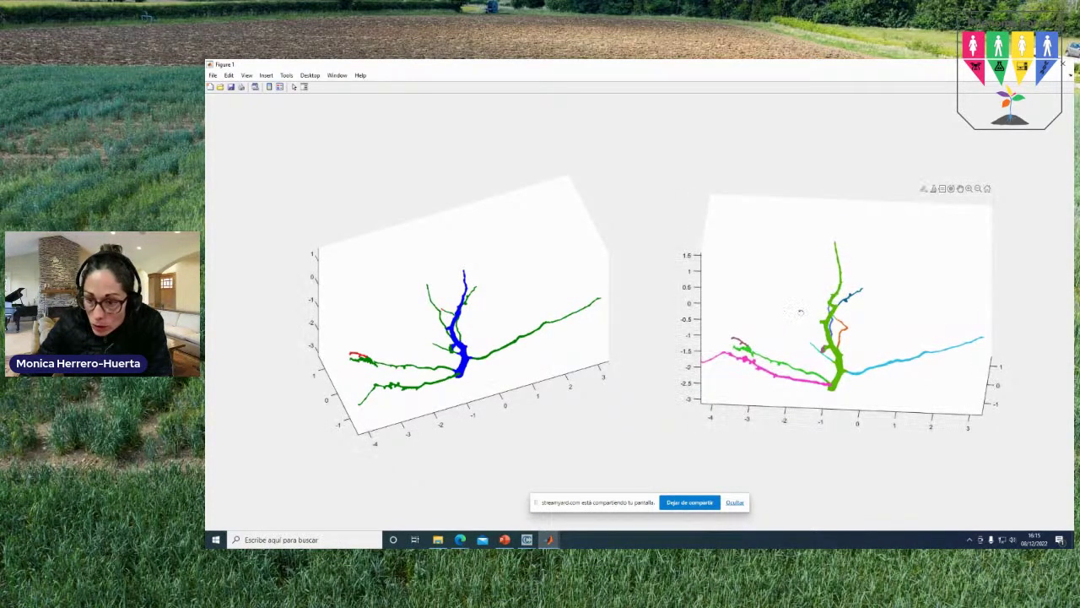
pyautogui.click(1067, 68)
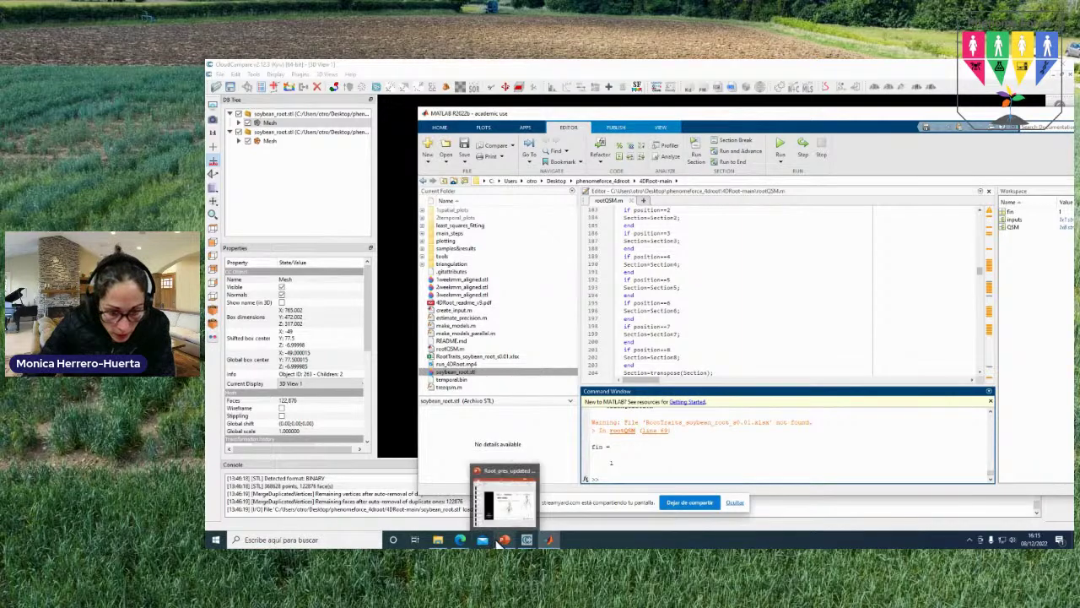
# Switch to Edge and look through the file list of the TIDOP-USAL/4DRoot GitHub repository for the sample data.
pyautogui.moveTo(470, 542)
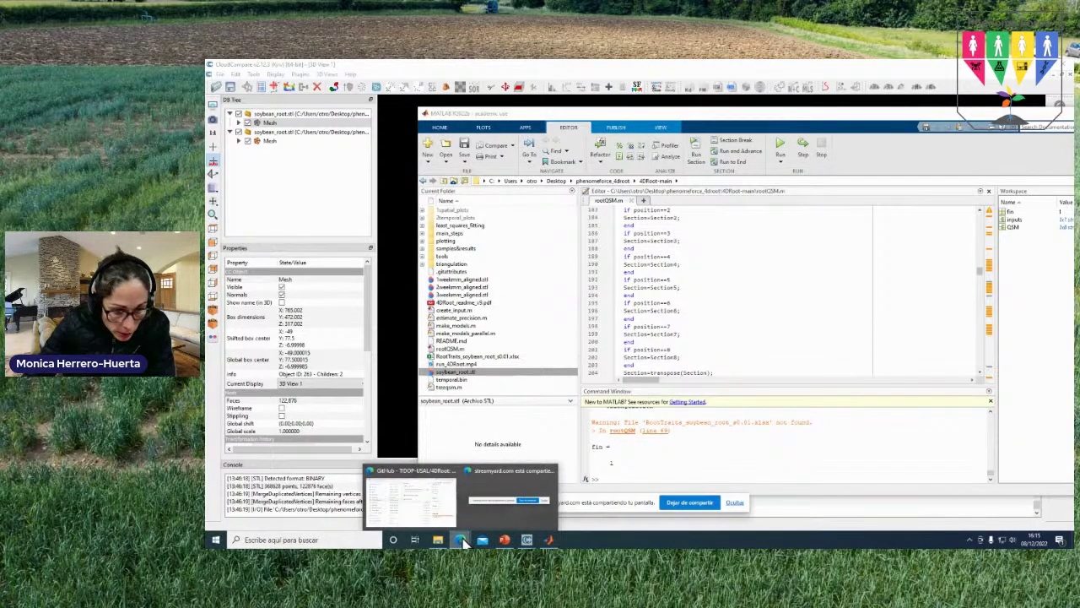
pyautogui.click(409, 508)
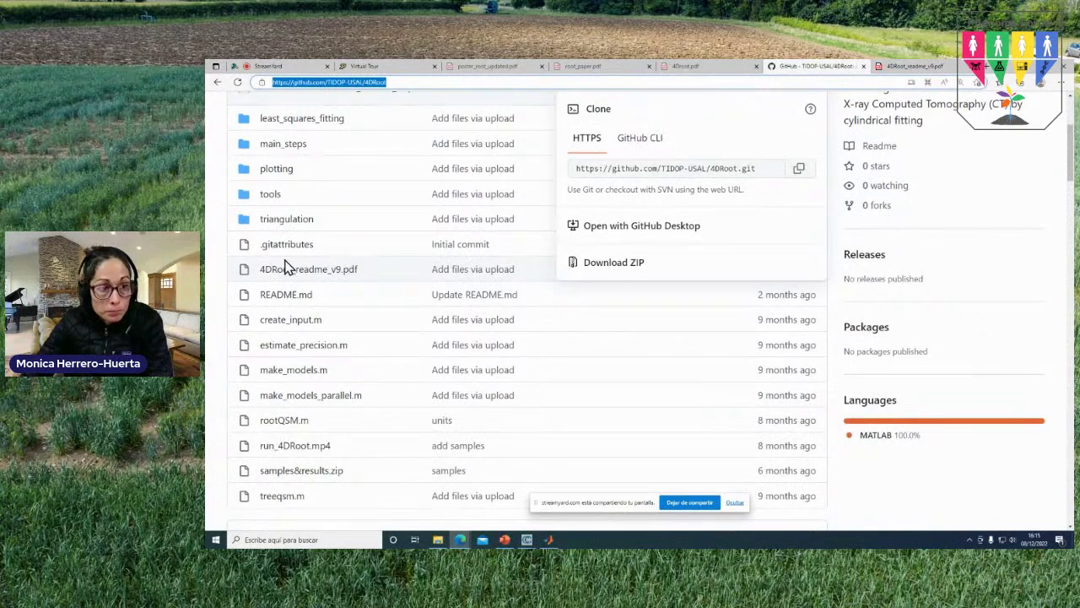
pyautogui.scroll(3, 299, 277)
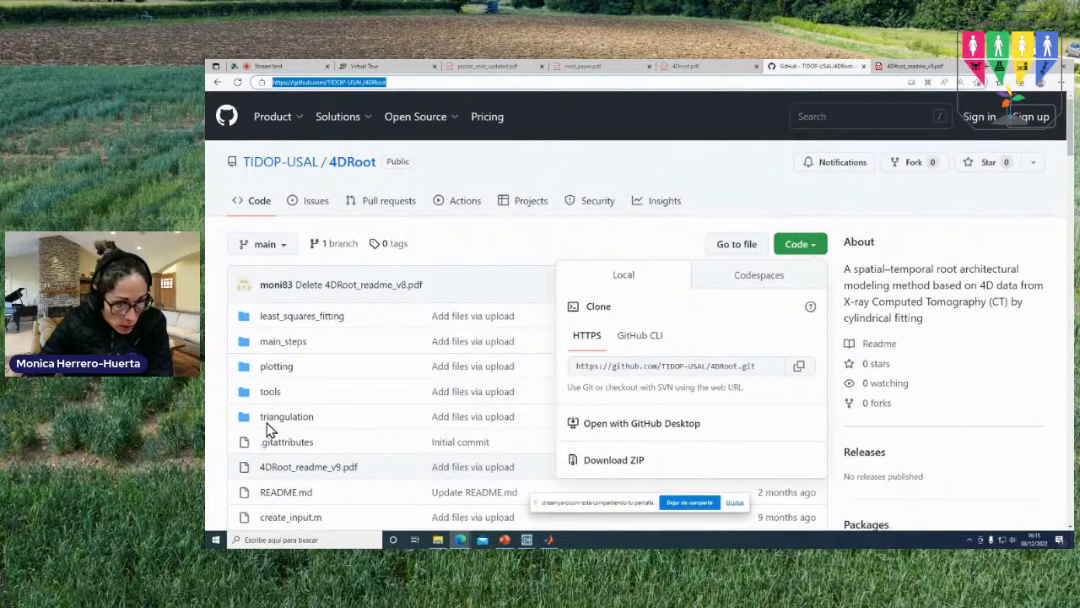
pyautogui.scroll(-5, 266, 423)
pyautogui.scroll(3, 266, 426)
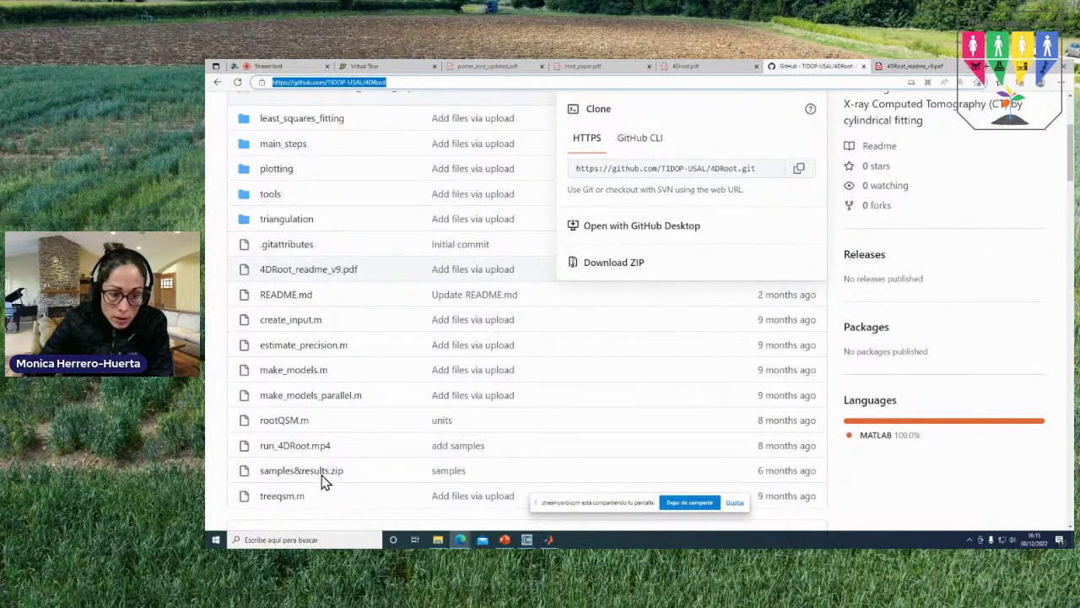
# Switch to File Explorer, view the contents of the samples&results folder and return to the 4DRoot-main folder.
pyautogui.click(434, 540)
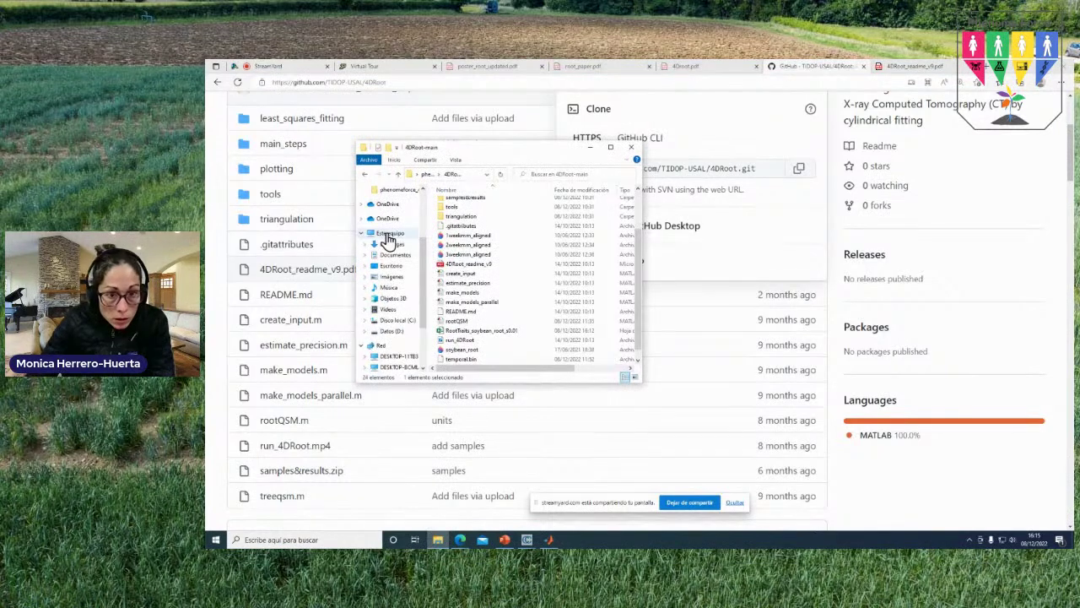
pyautogui.doubleClick(457, 199)
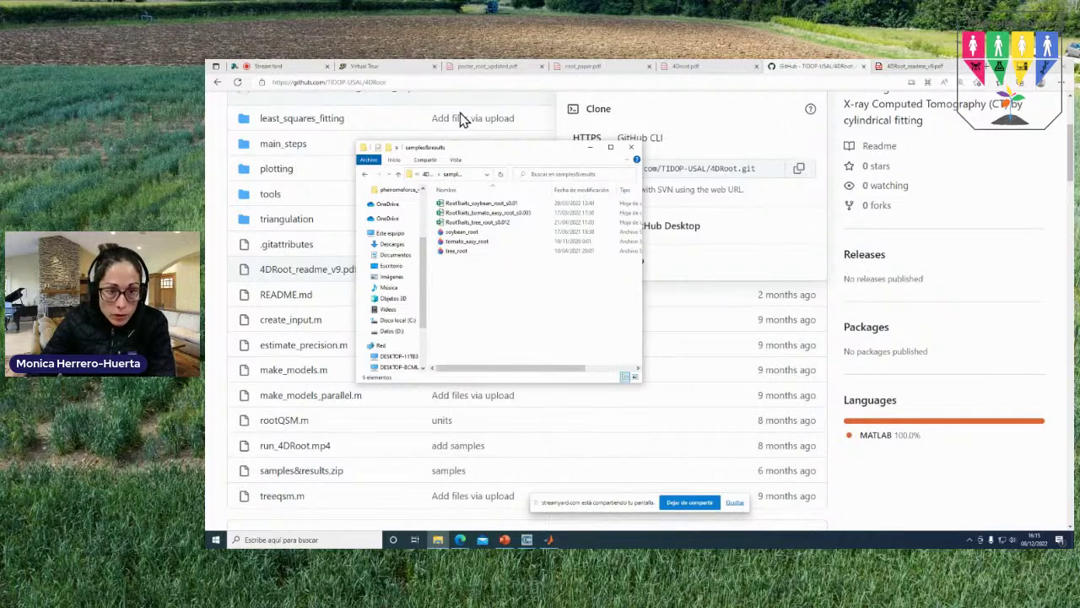
pyautogui.click(426, 175)
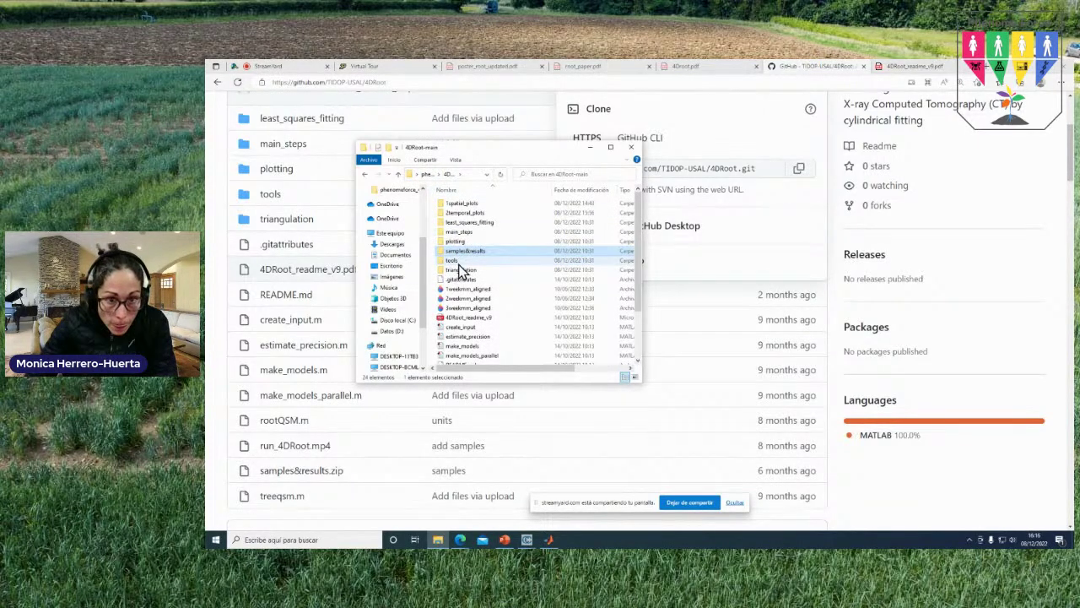
# Open the RootTraits_soybean_root_s0.01 workbook from the 4DRoot-main folder in Excel.
pyautogui.scroll(-3, 476, 241)
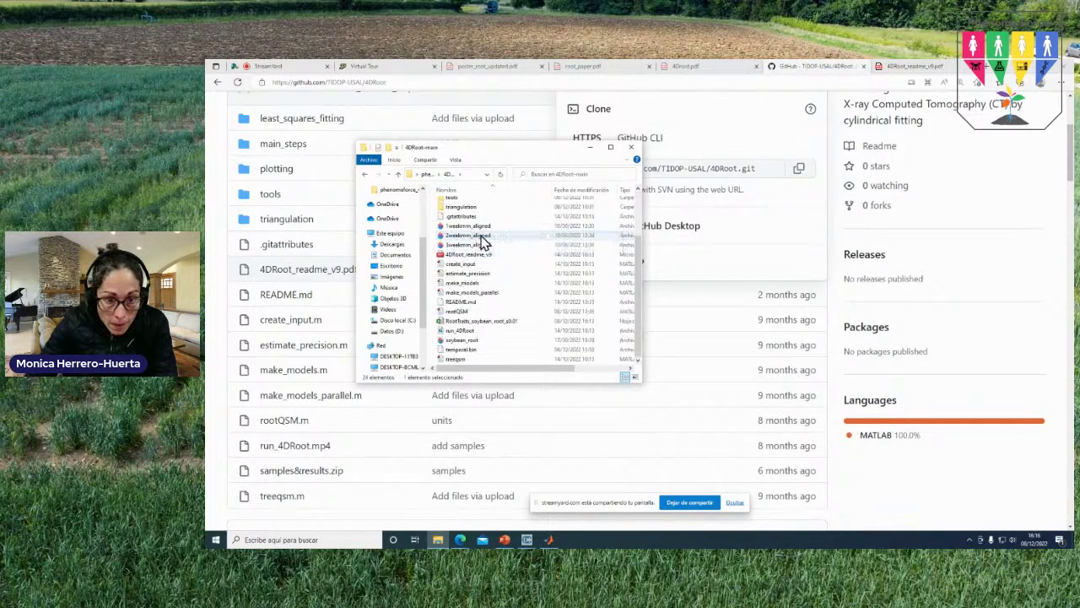
pyautogui.click(454, 324)
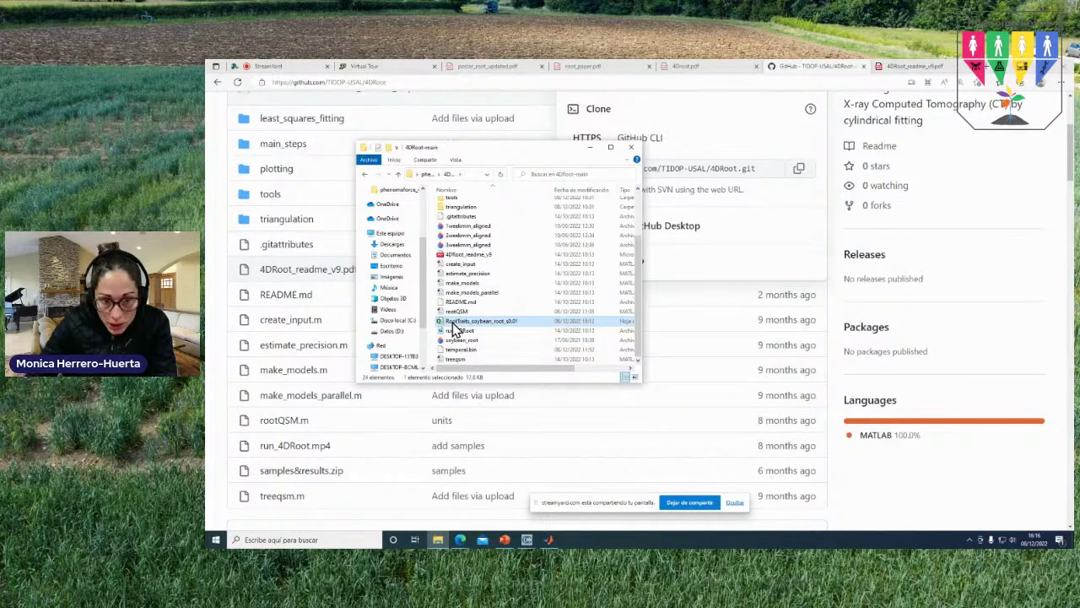
pyautogui.doubleClick(454, 323)
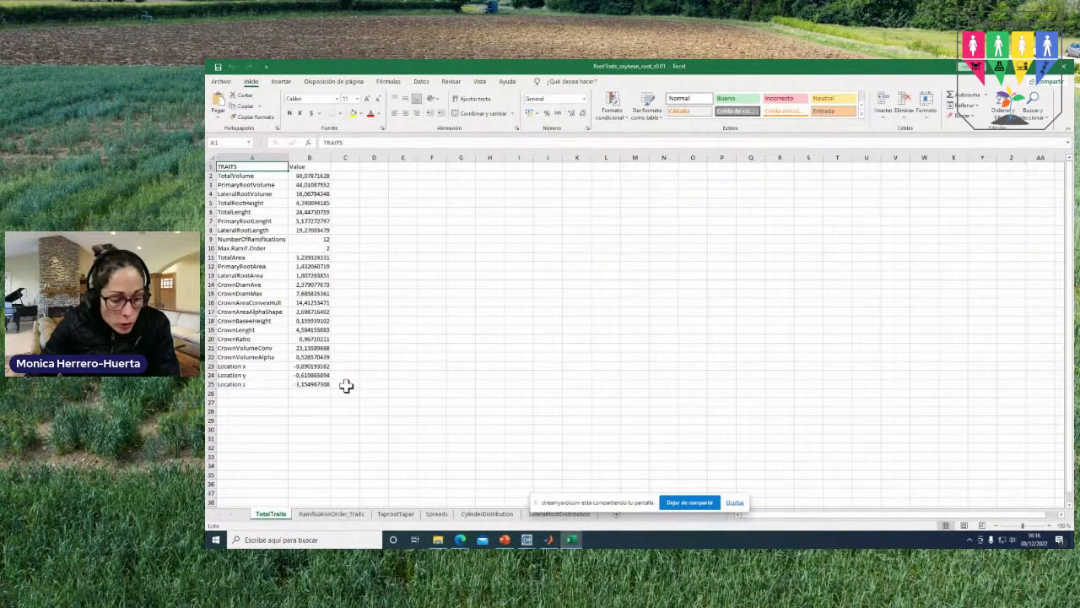
# Examine the PrimaryRootVolume, CrownVolumeAlpha and CrownVolumeConv entries in the TotalTraits sheet.
pyautogui.click(237, 184)
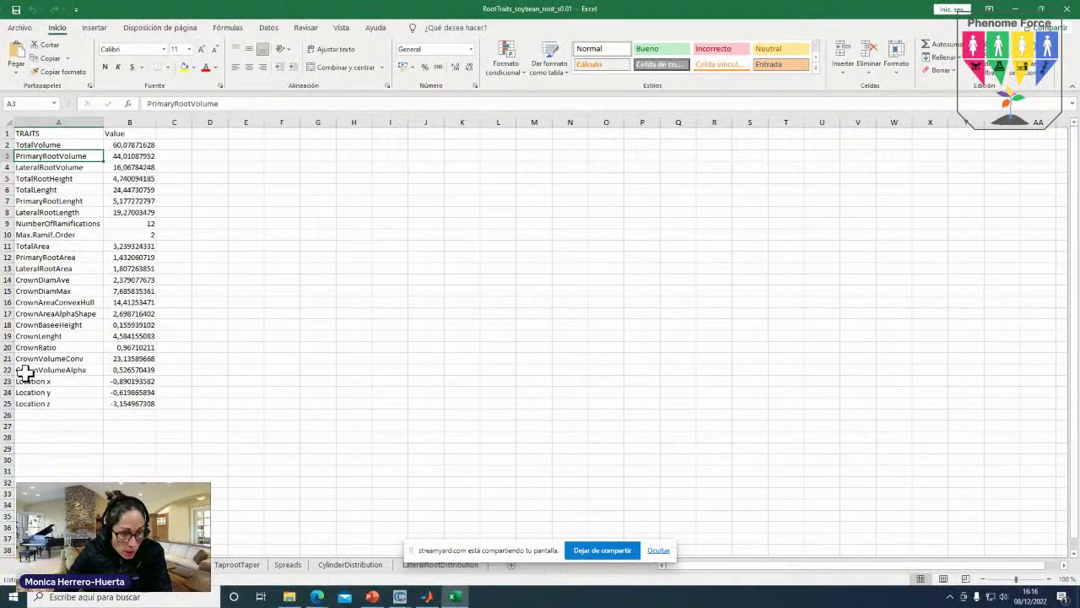
pyautogui.click(25, 371)
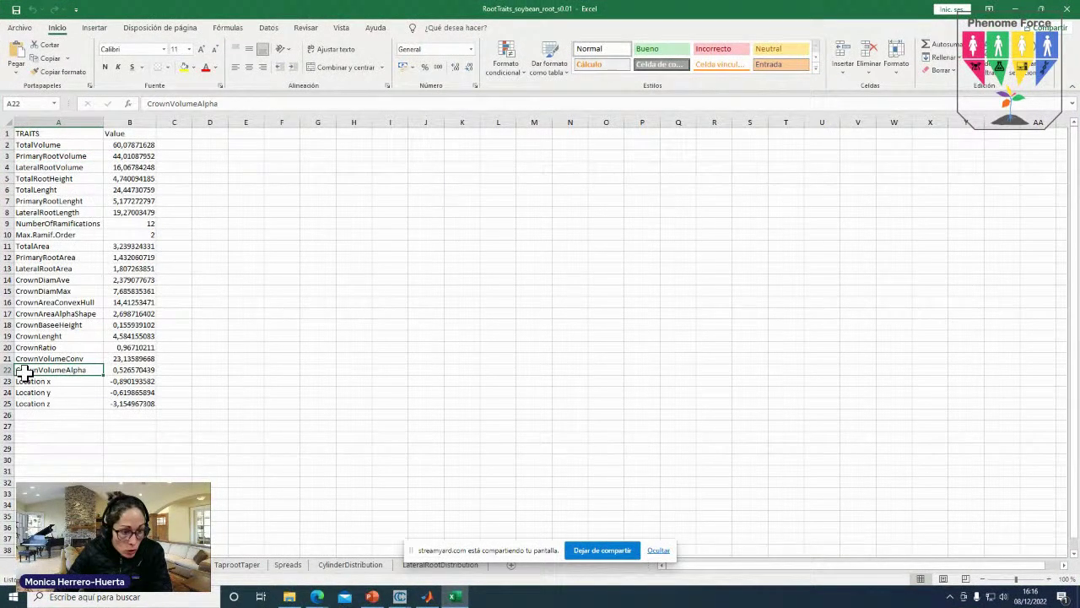
pyautogui.click(84, 358)
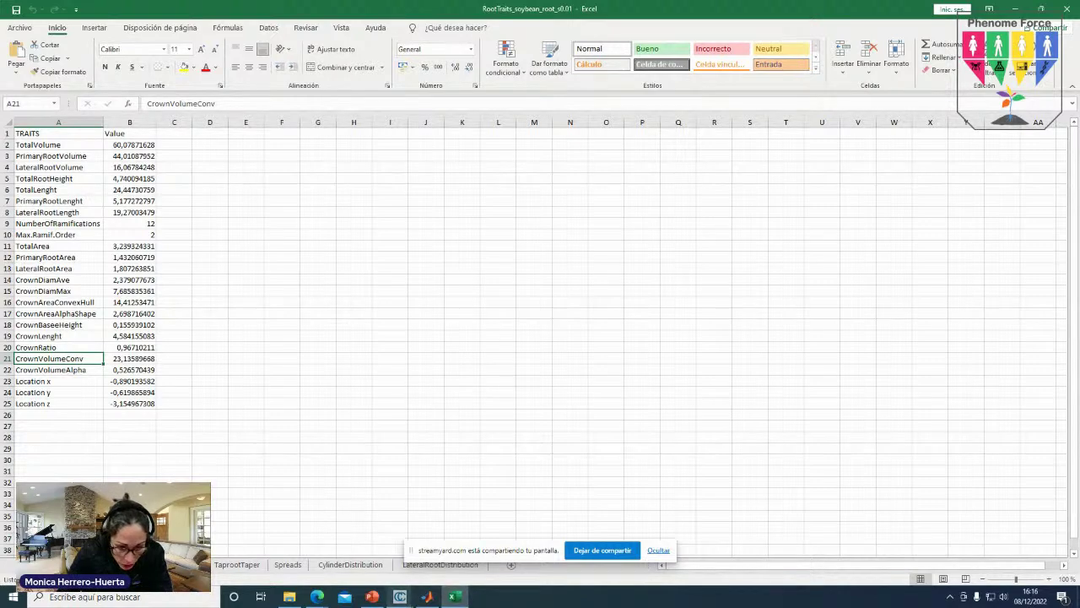
# Switch to 4DRoot_readme_v9.pdf in Edge and select the section 4.4 text describing the output sheets.
pyautogui.moveTo(317, 595)
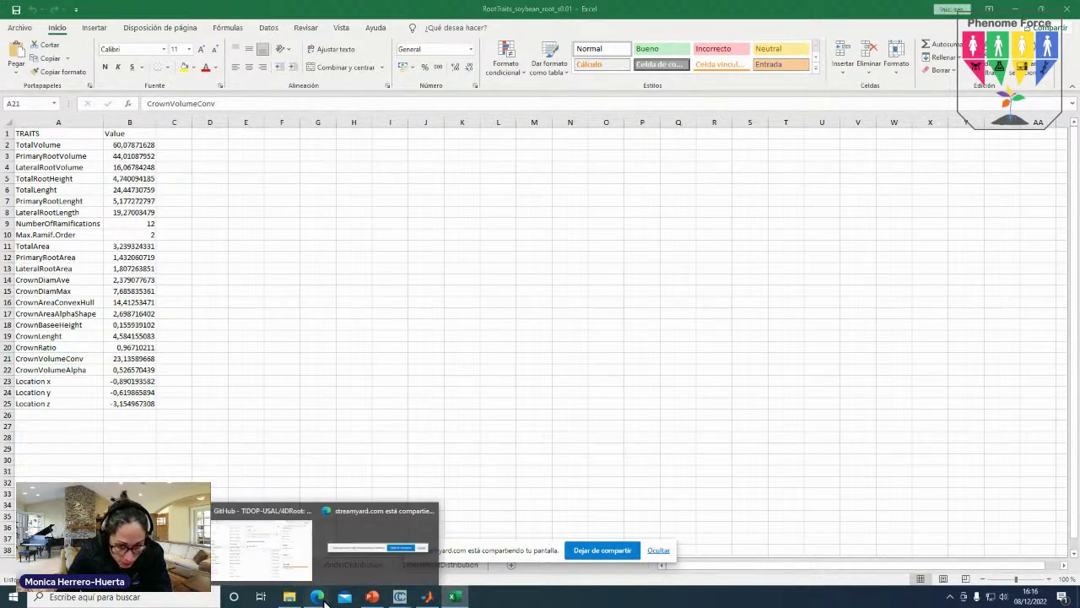
pyautogui.click(251, 557)
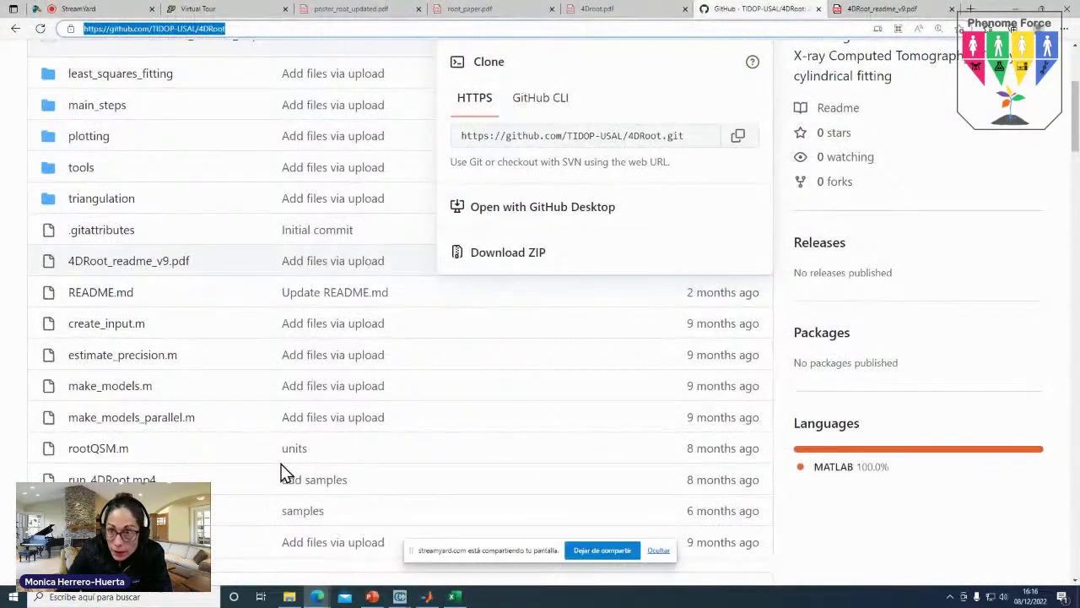
pyautogui.click(852, 9)
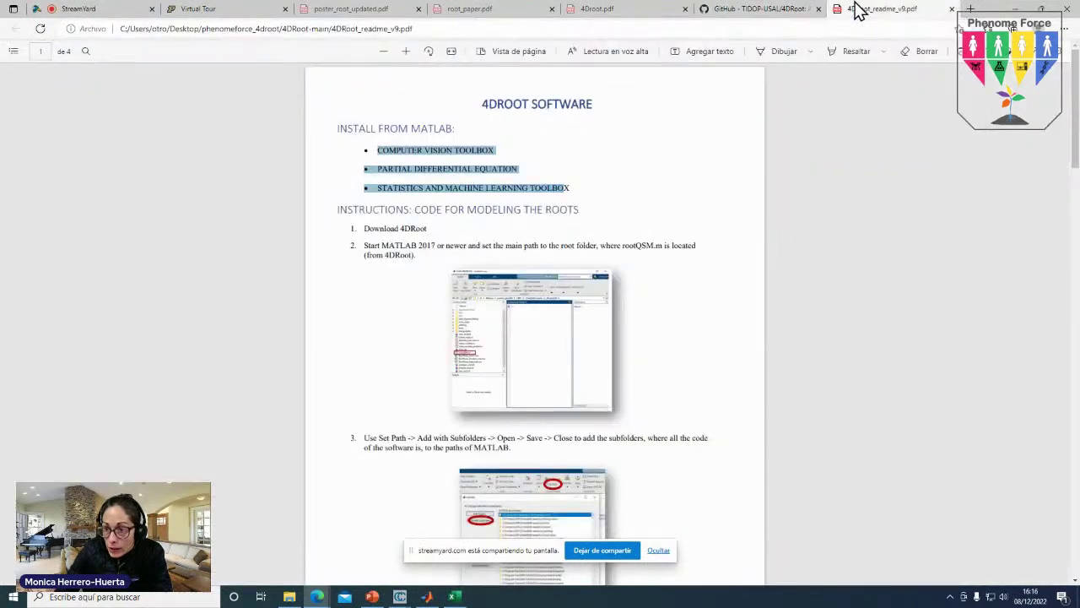
pyautogui.scroll(-15, 239, 499)
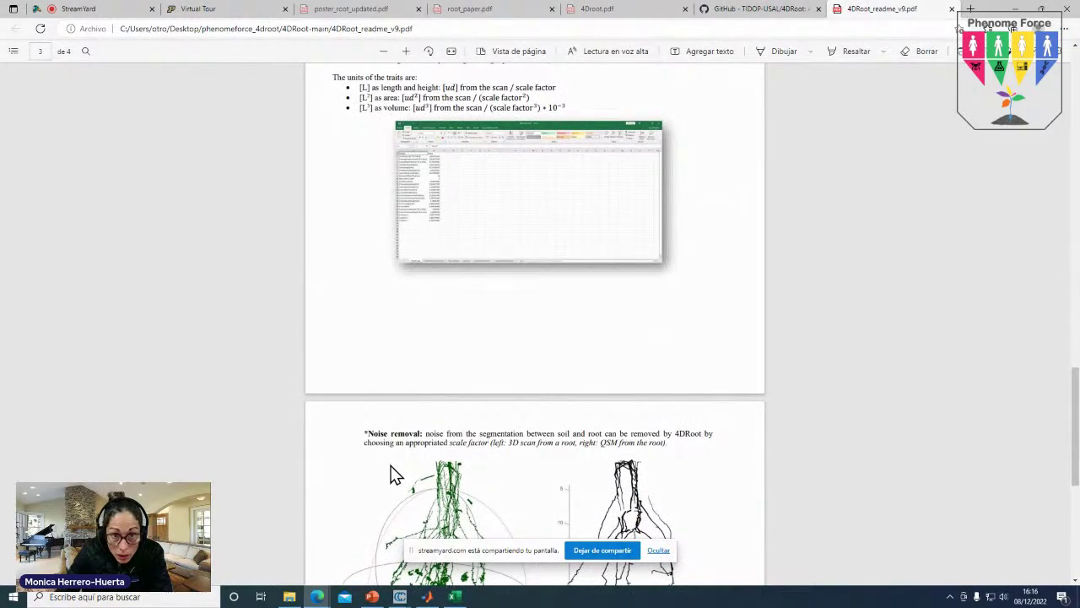
pyautogui.scroll(5, 392, 468)
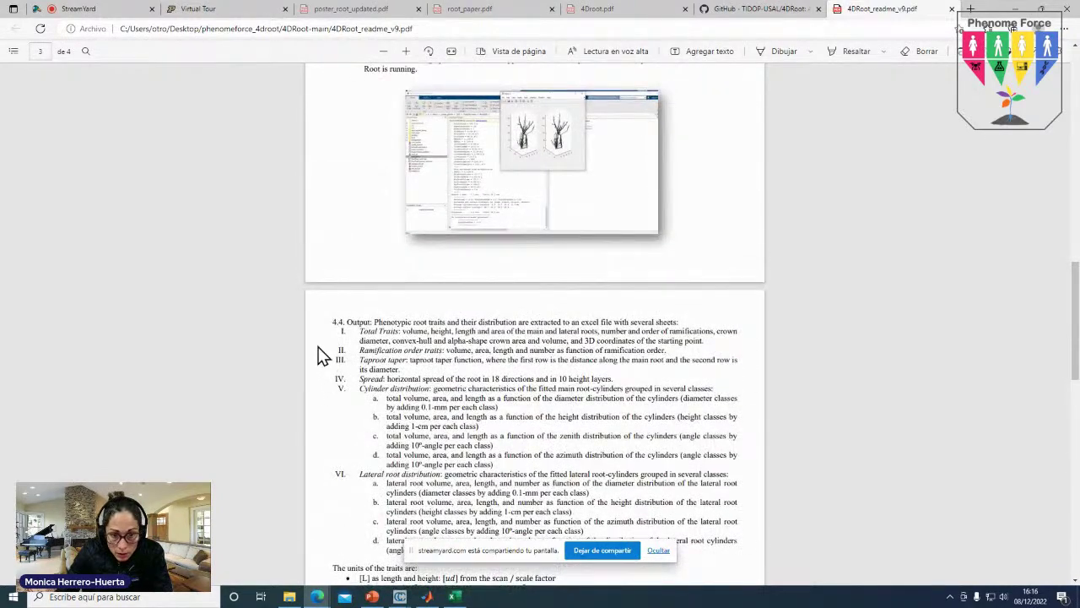
pyautogui.moveTo(334, 322); pyautogui.dragTo(679, 540)
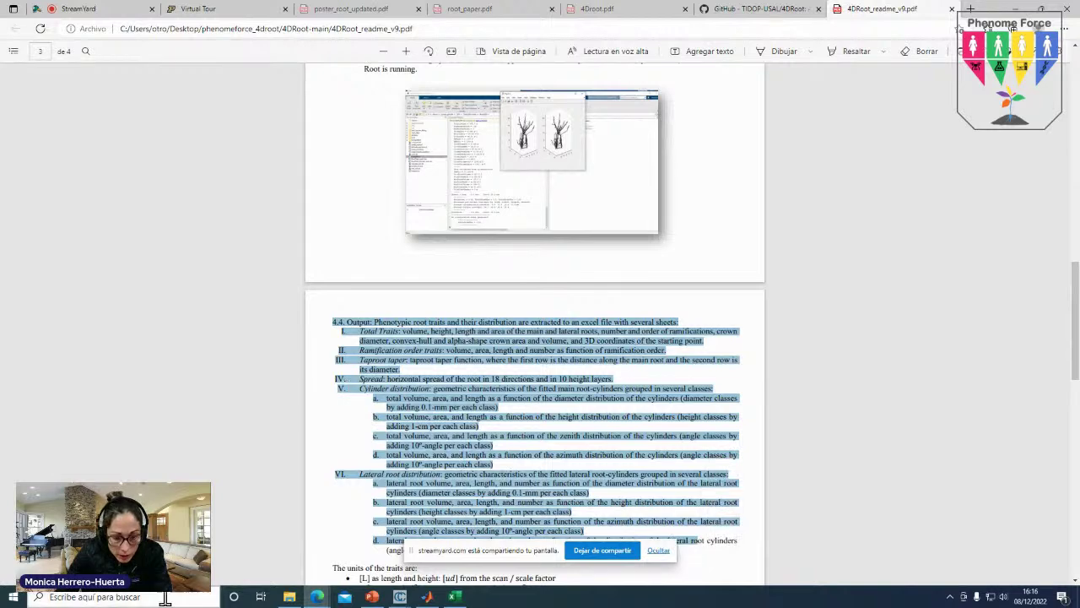
# Return to the Excel workbook and examine the Order_1 and Order_2 traits and the first-order ramification number in the ramification order sheet.
pyautogui.click(456, 596)
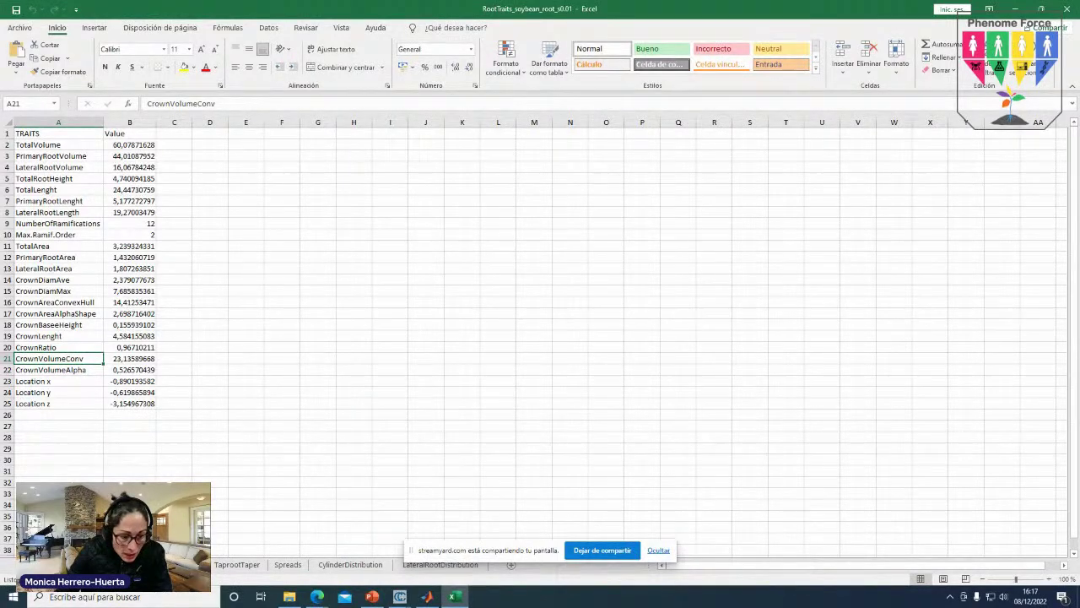
pyautogui.hotkey('ctrl', 'pagedown')
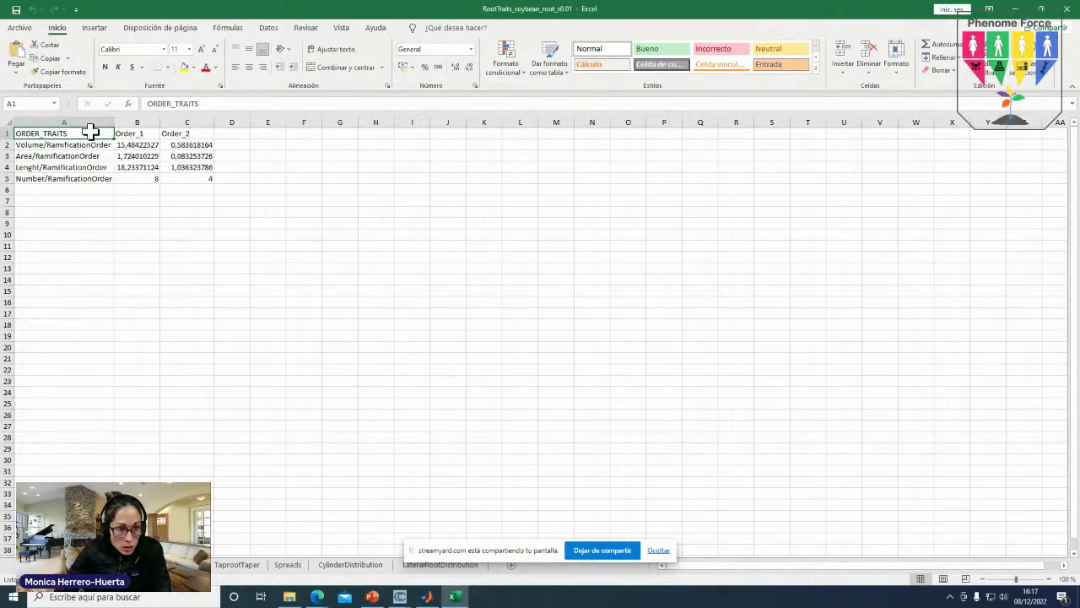
pyautogui.click(151, 135)
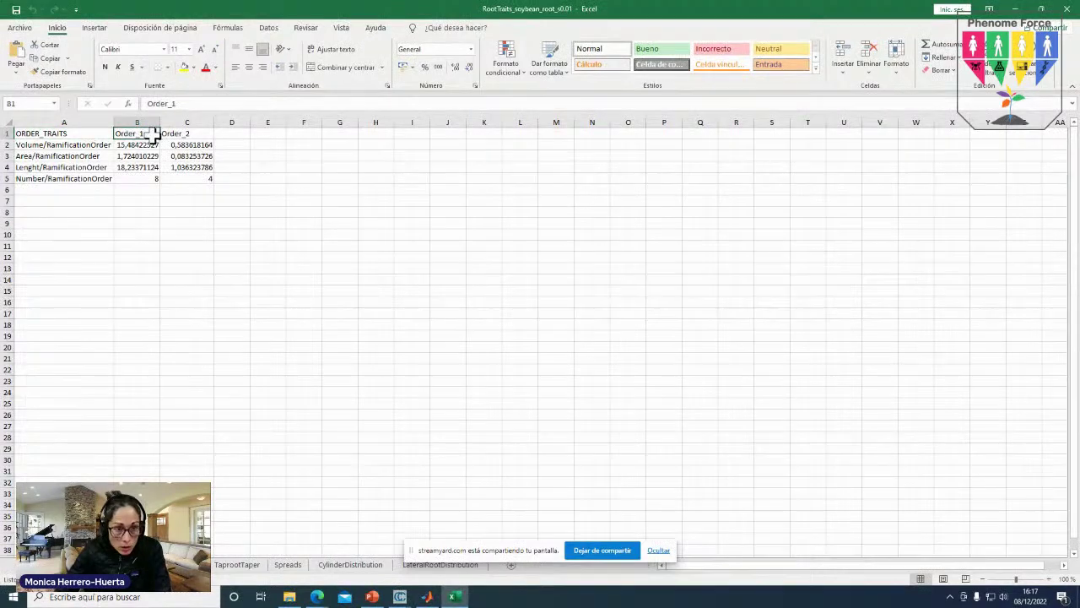
pyautogui.click(163, 135)
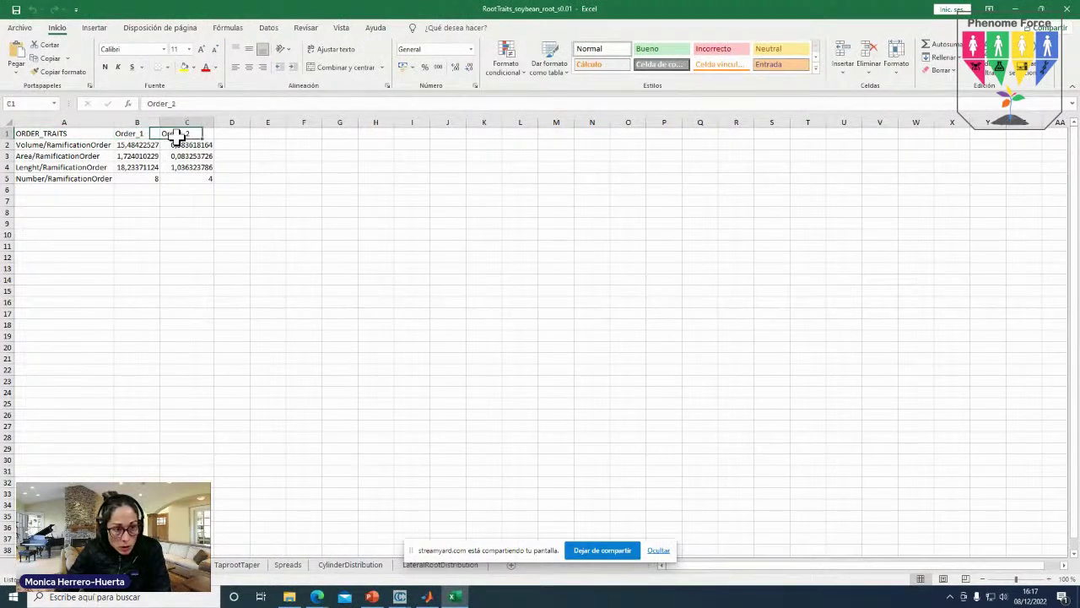
pyautogui.click(127, 178)
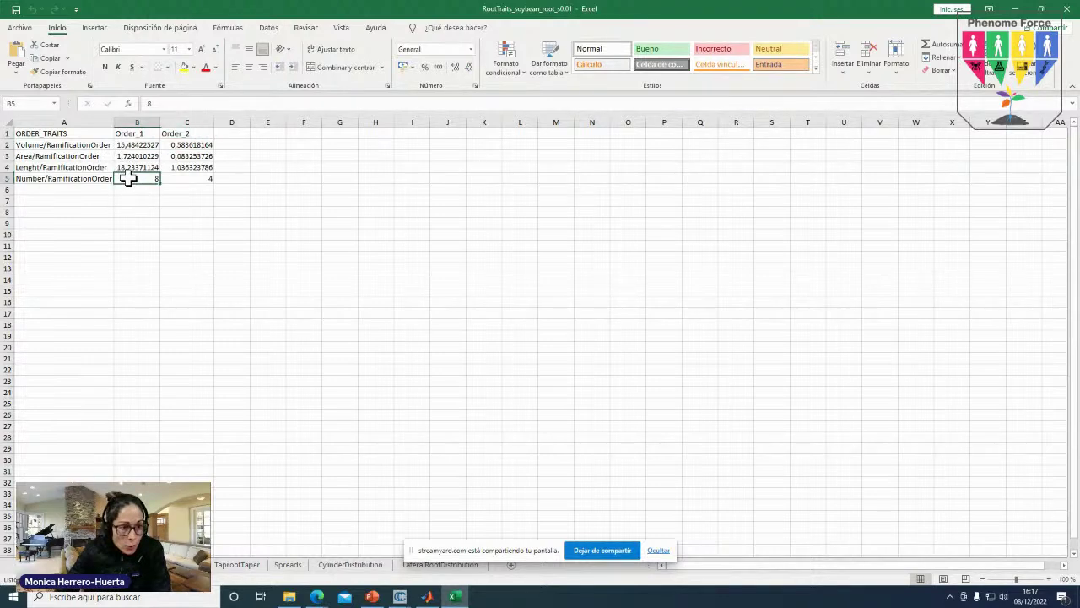
# Review the TaprootTaper, Spreads, CylinderDistribution and LateralRootDistribution sheets, moving the screen-sharing bar clear of the sheet names.
pyautogui.click(247, 565)
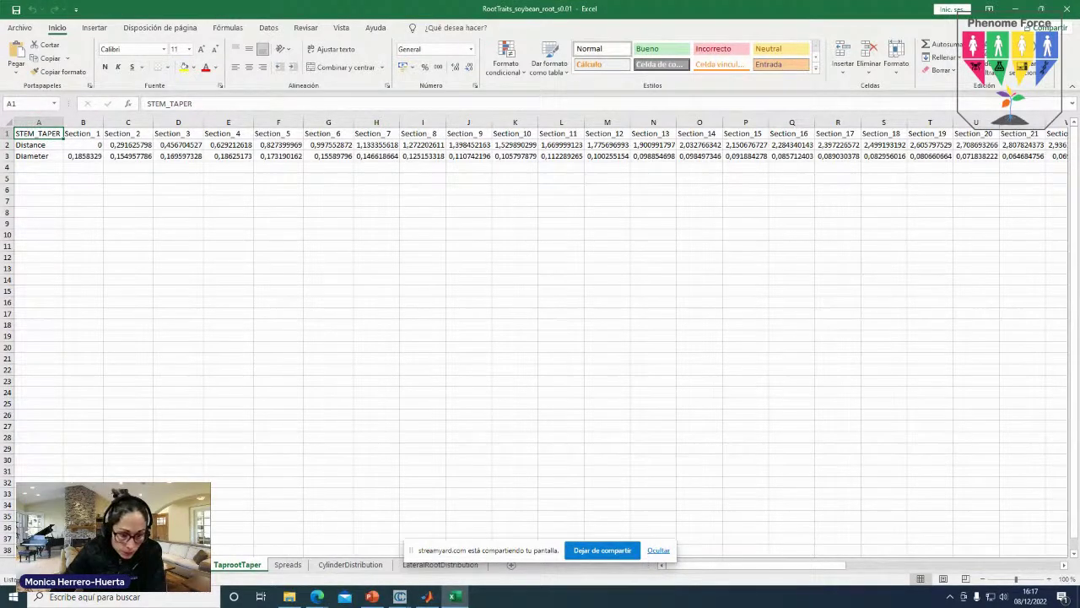
pyautogui.click(285, 569)
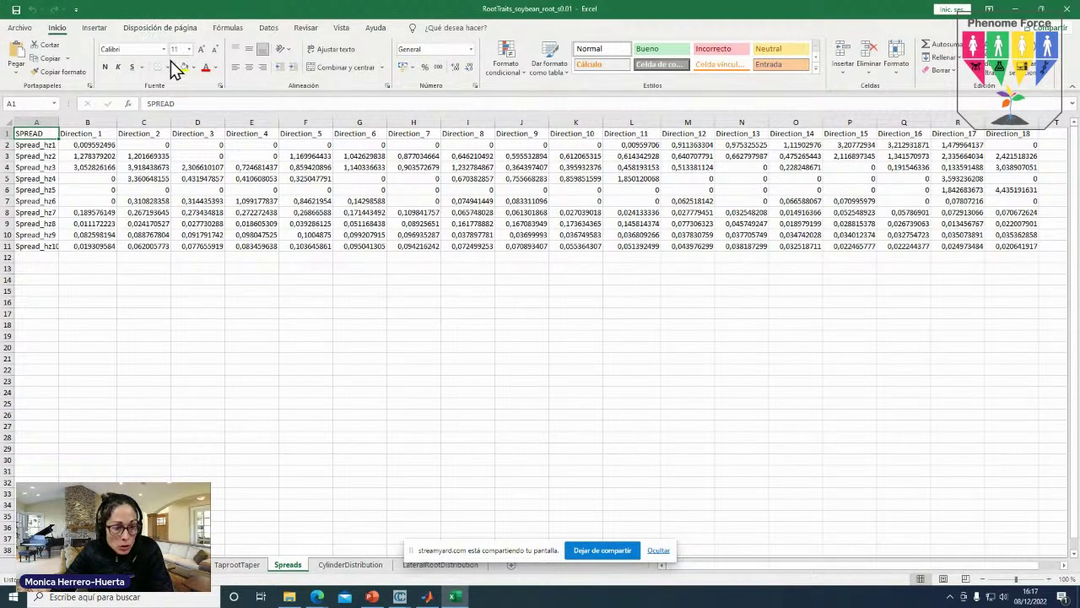
pyautogui.click(369, 565)
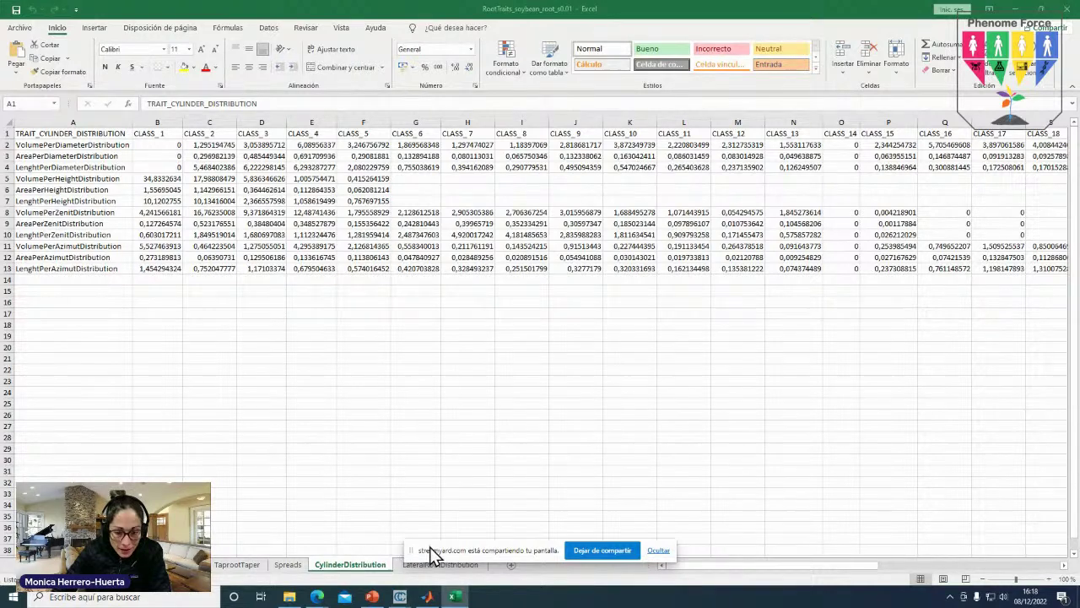
pyautogui.moveTo(445, 549); pyautogui.dragTo(382, 500)
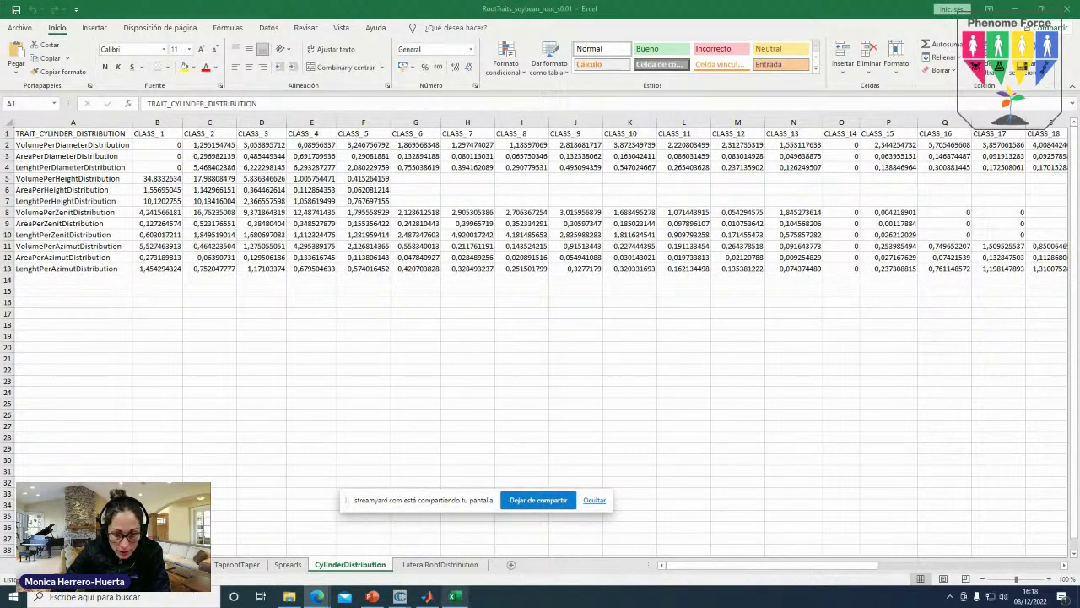
pyautogui.click(416, 570)
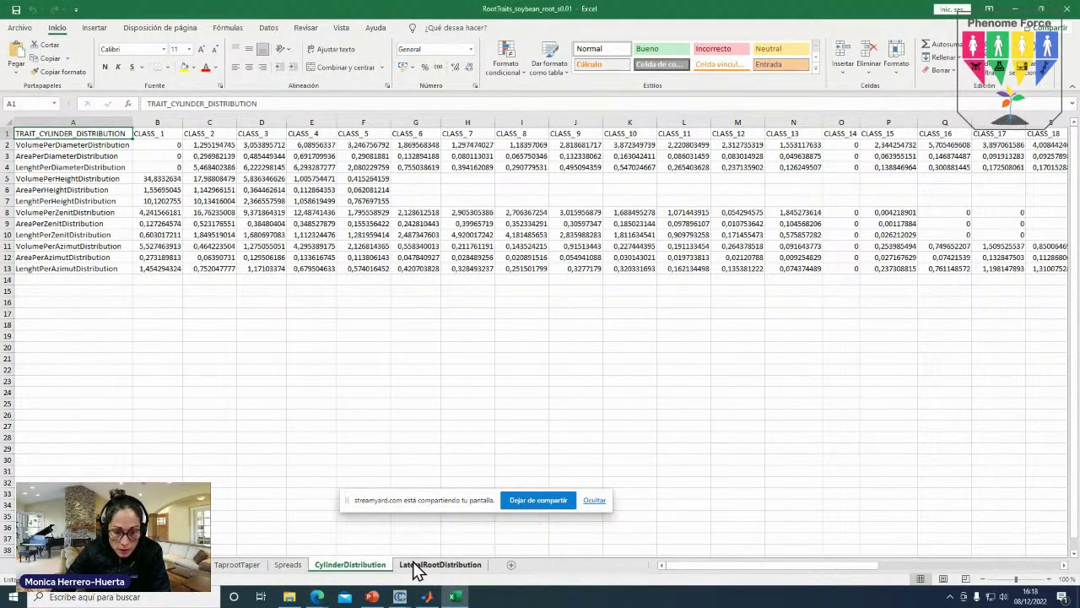
pyautogui.click(416, 566)
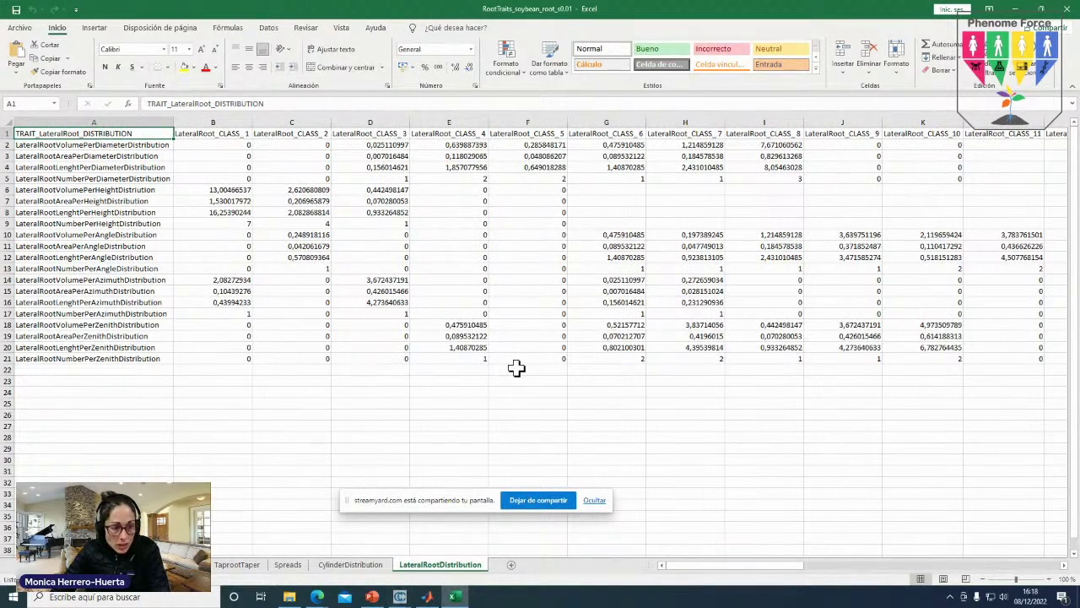
# Select cells F14:F21 in the LateralRootDistribution sheet and lower the USB headset speaker volume to 26.
pyautogui.moveTo(520, 356); pyautogui.dragTo(505, 280)
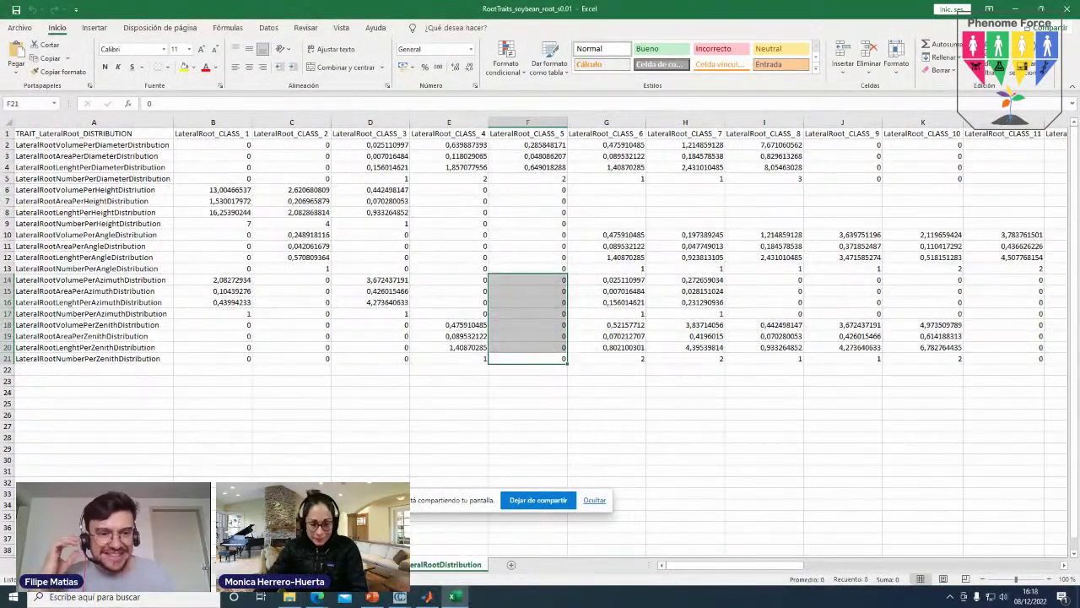
pyautogui.click(320, 599)
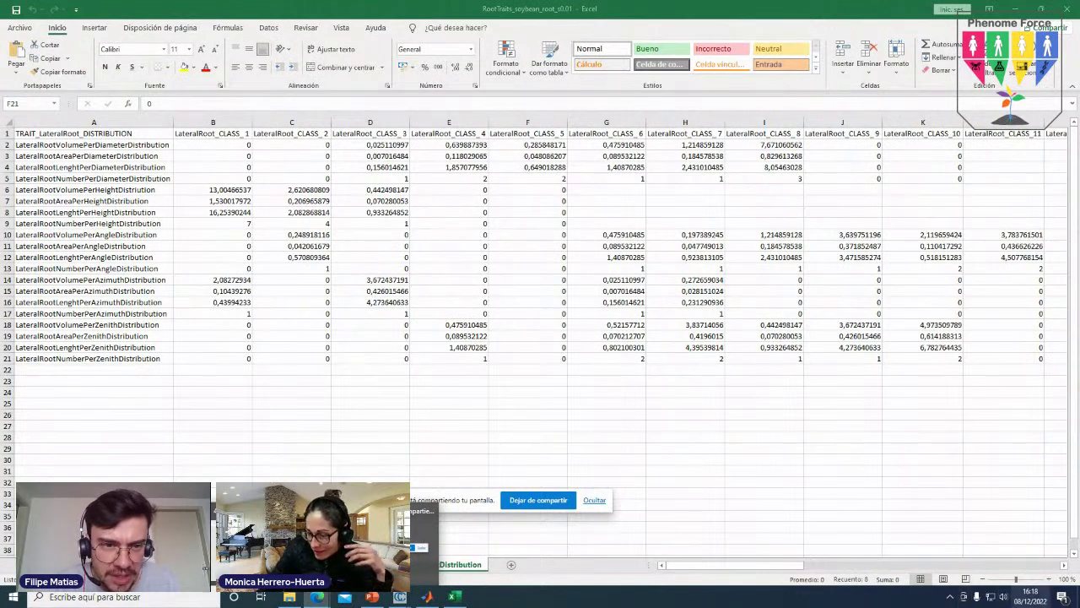
pyautogui.click(1002, 597)
pyautogui.scroll(-4, 986, 583)
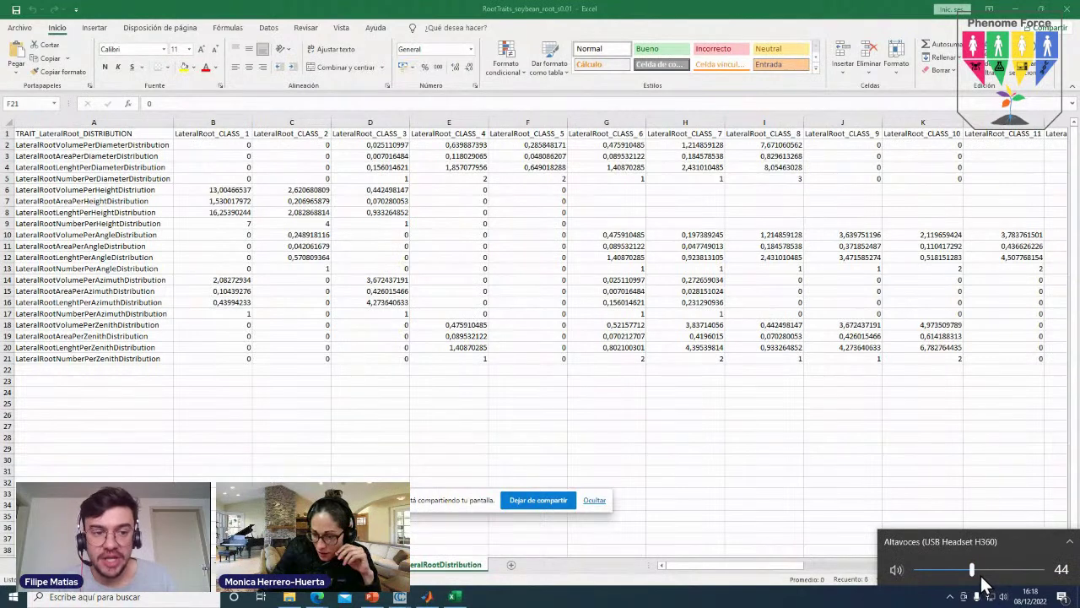
pyautogui.scroll(-4, 985, 583)
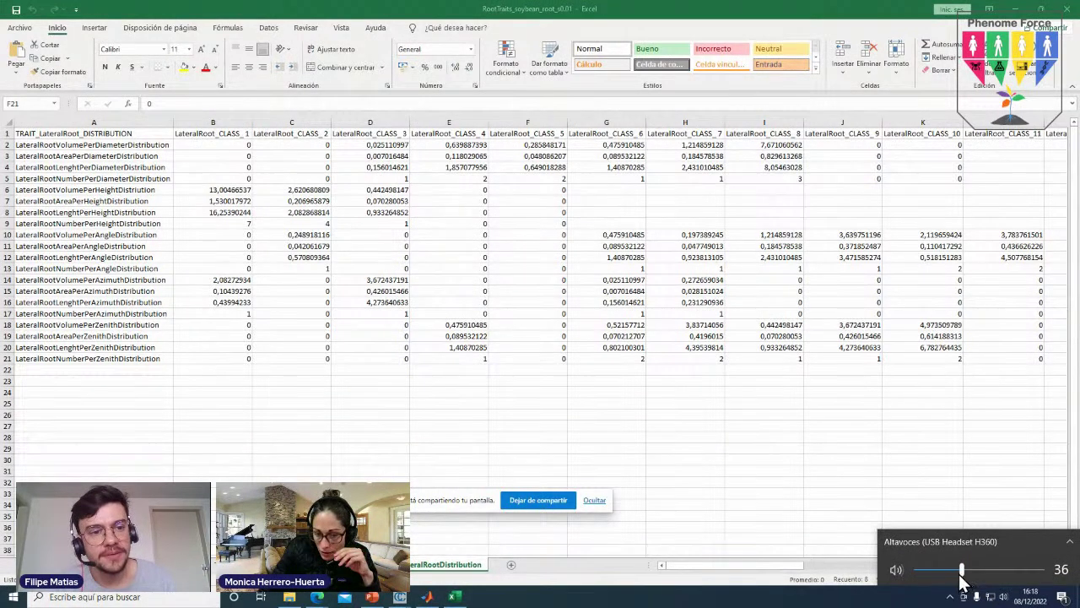
pyautogui.scroll(-2, 962, 583)
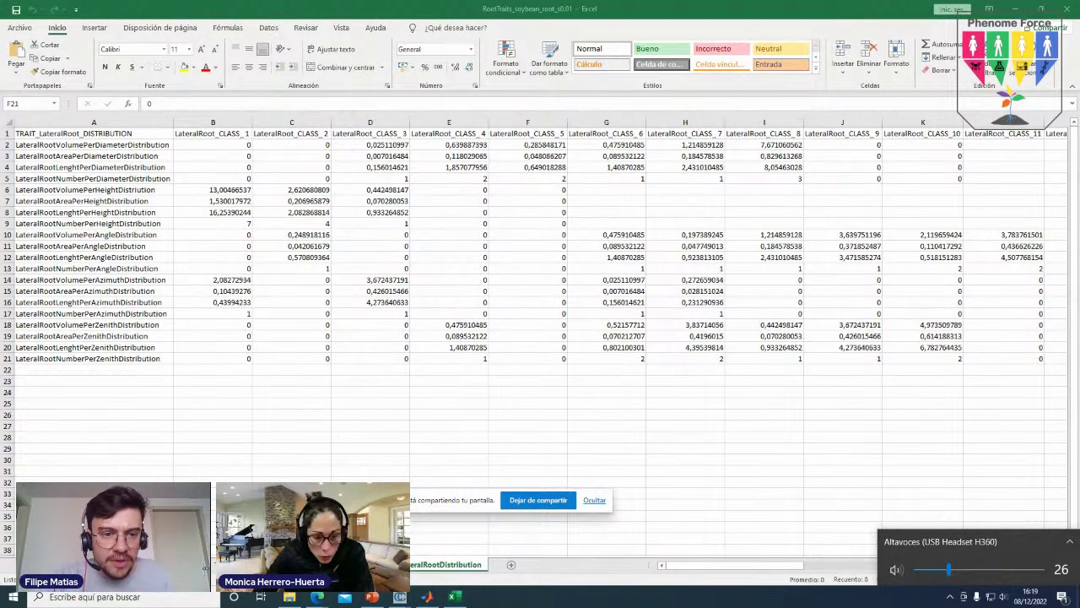
pyautogui.hotkey('shift', 'Up')
pyautogui.hotkey('shift', 'Up')
pyautogui.hotkey('shift', 'Up')
pyautogui.hotkey('shift', 'Up')
pyautogui.hotkey('shift', 'Up')
pyautogui.hotkey('shift', 'Up')
pyautogui.hotkey('shift', 'Up')
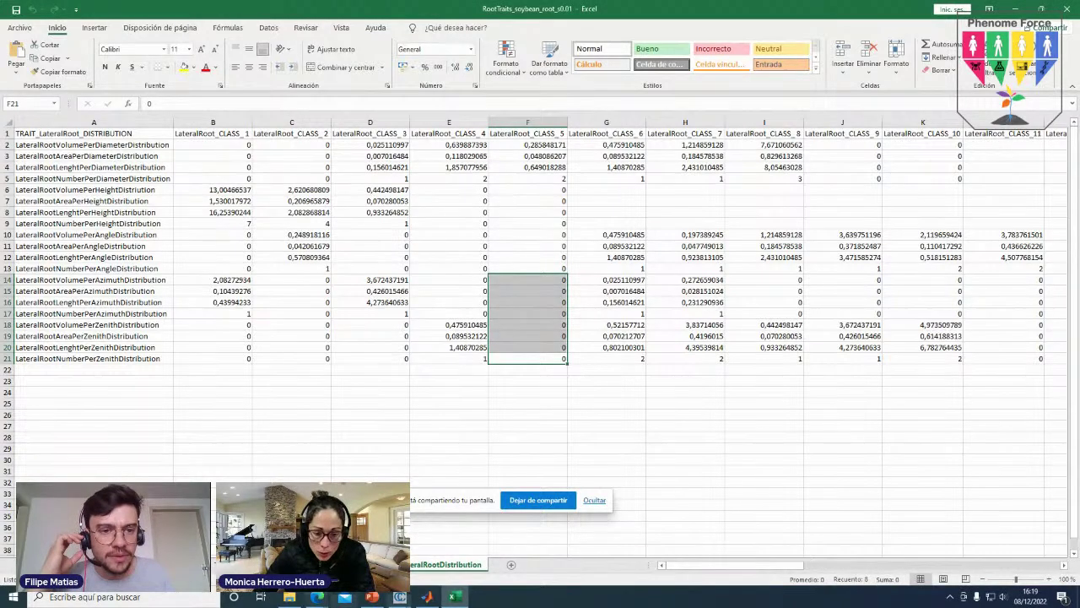
# Switch to the CloudCompare window that shows the soybean root meshes in 3D.
pyautogui.moveTo(430, 595)
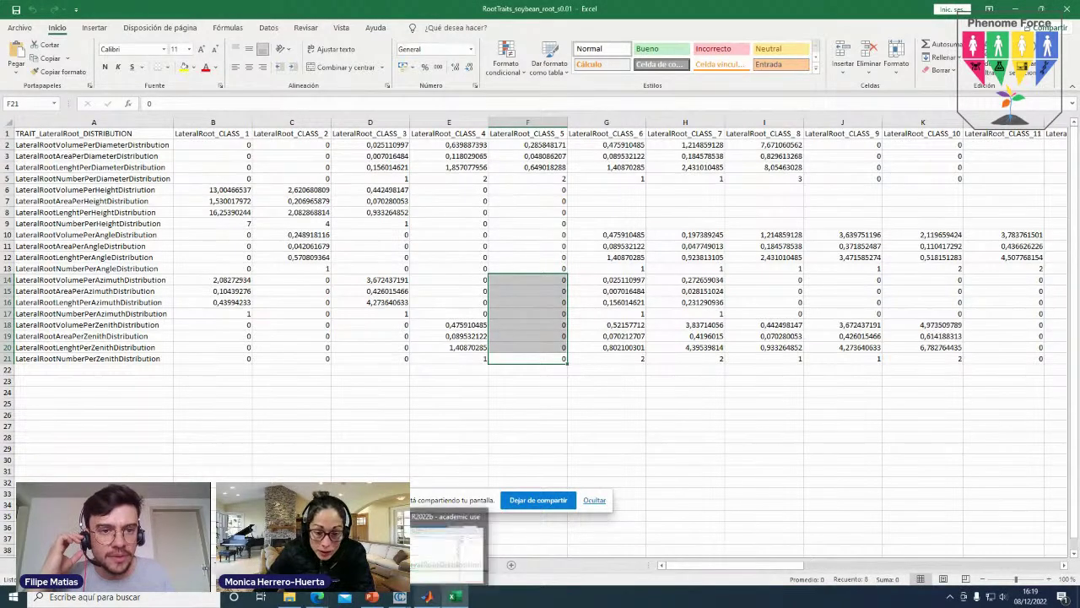
pyautogui.click(435, 595)
pyautogui.click(432, 596)
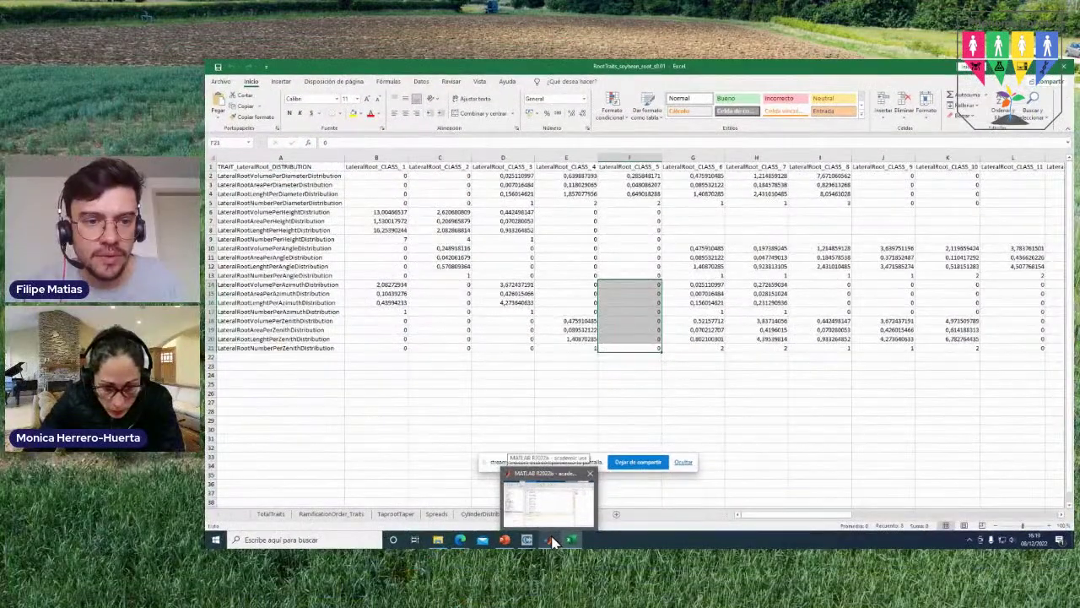
pyautogui.moveTo(396, 601)
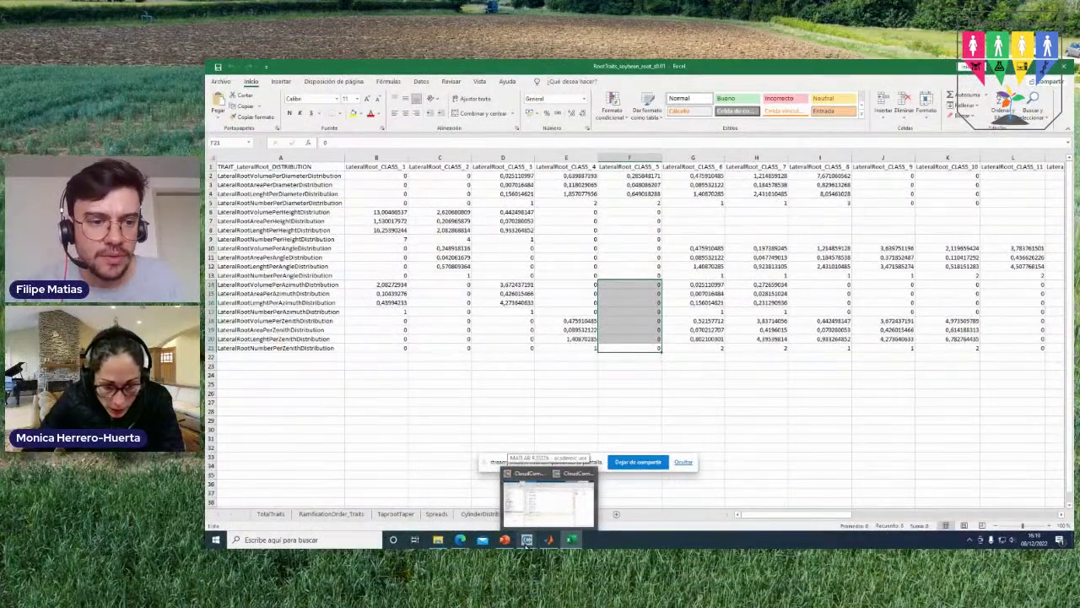
pyautogui.click(554, 506)
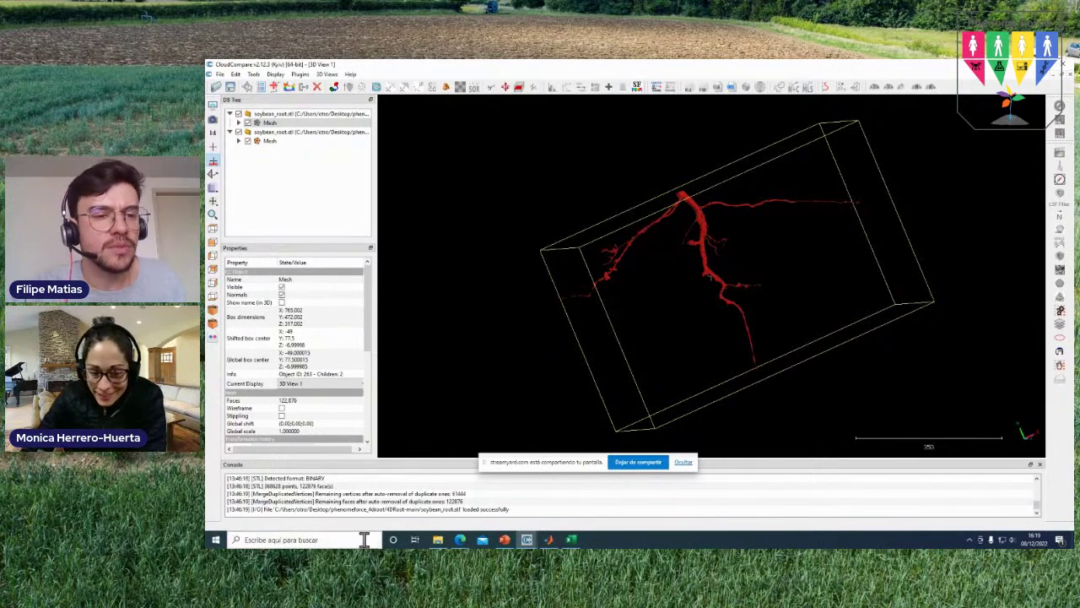
# Switch to the Edge window with the 4DRoot readme and display poster_root_updated.pdf.
pyautogui.moveTo(460, 542)
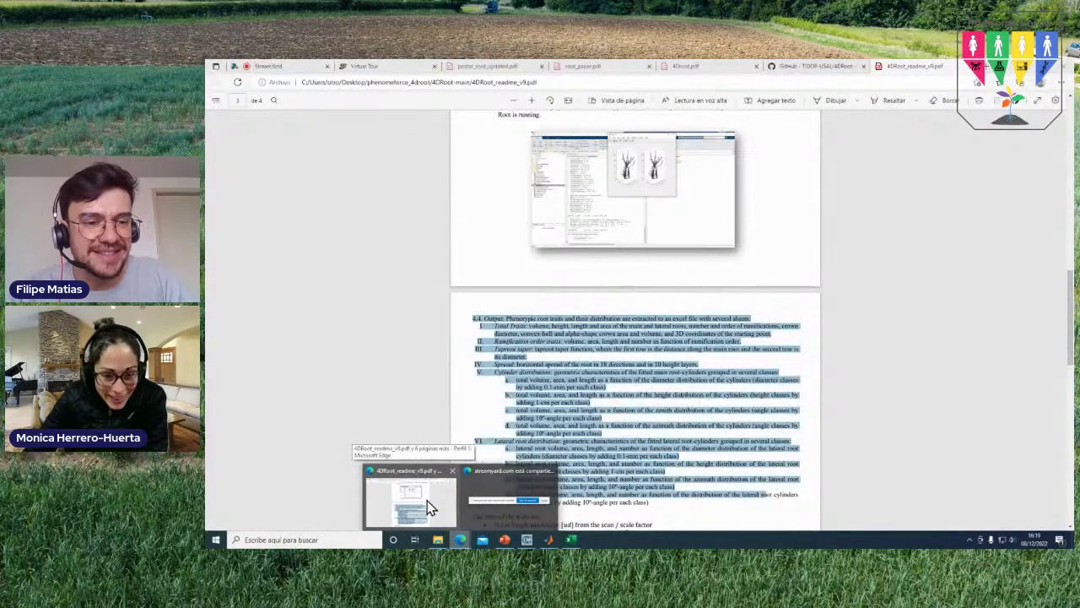
pyautogui.click(428, 499)
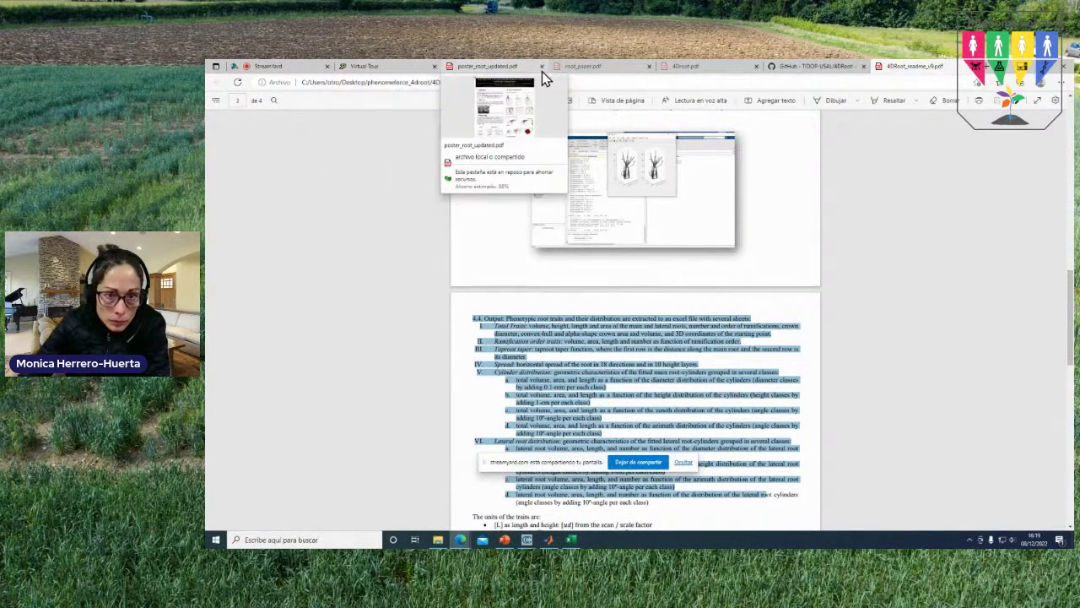
pyautogui.click(515, 68)
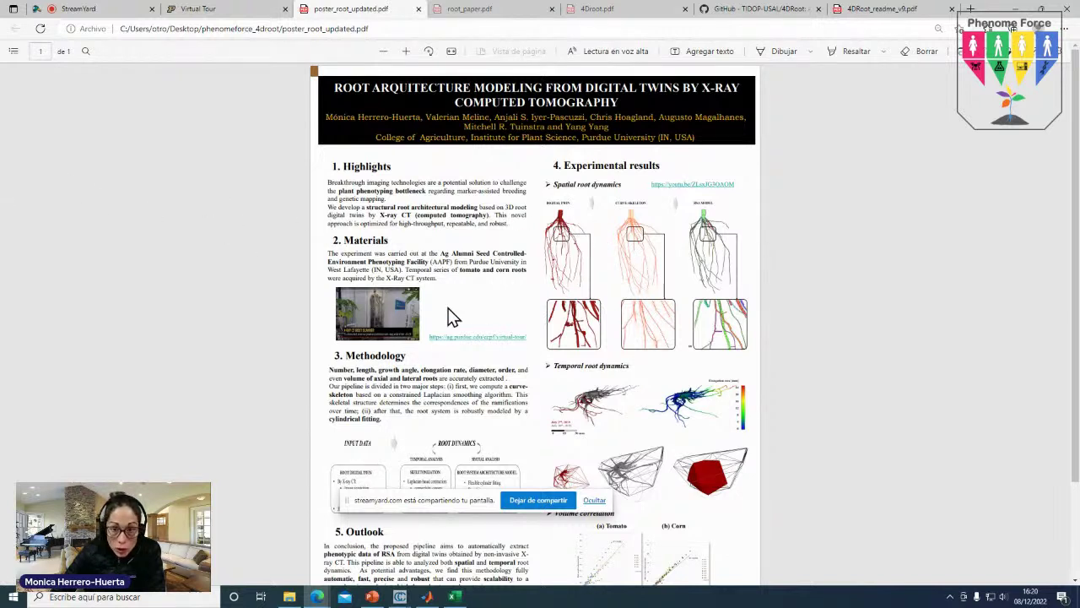
# Display root_paper.pdf and go back from page 10 to the title and abstract on page 1.
pyautogui.click(513, 11)
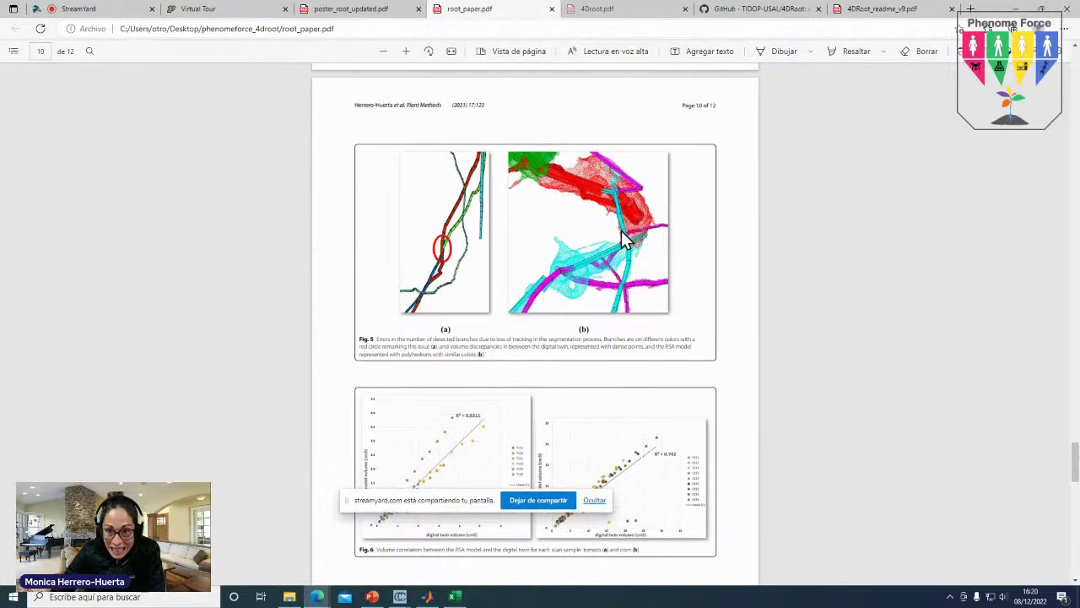
pyautogui.scroll(4, 619, 230)
pyautogui.scroll(8, 598, 221)
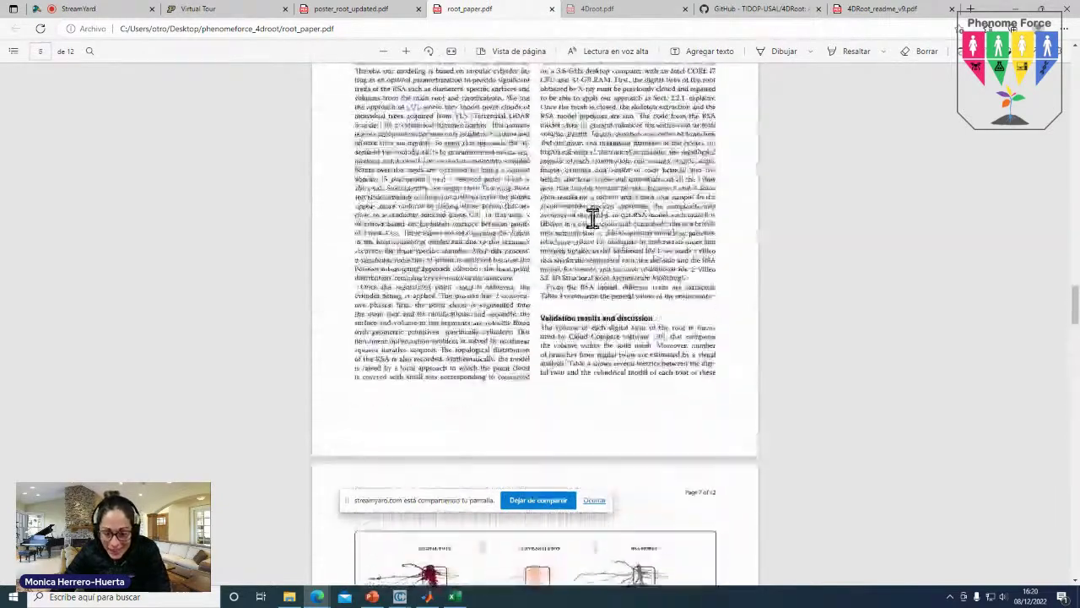
pyautogui.scroll(20, 590, 217)
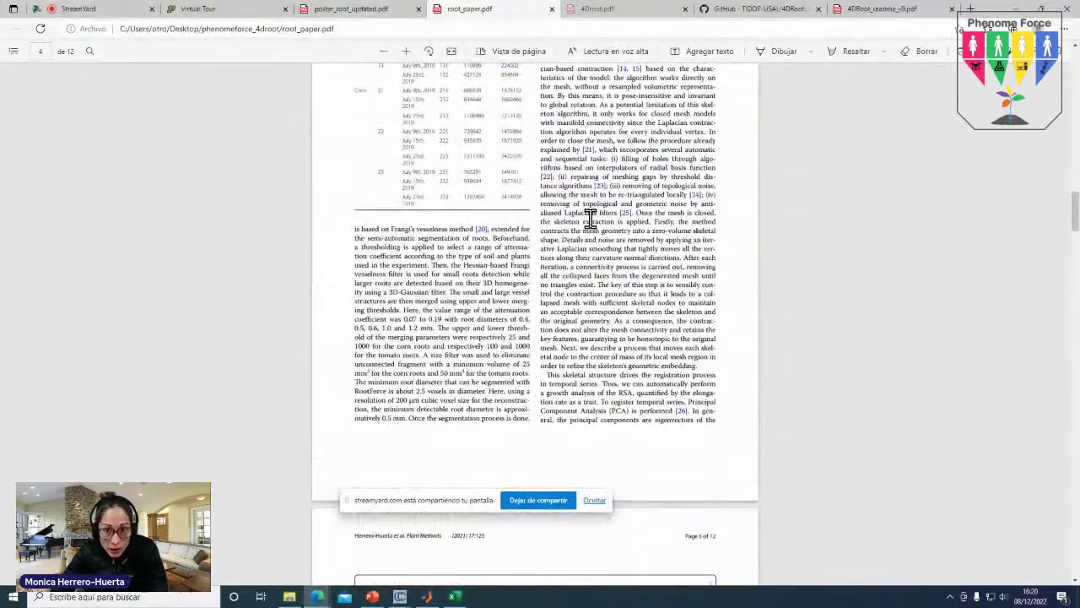
pyautogui.scroll(20, 589, 226)
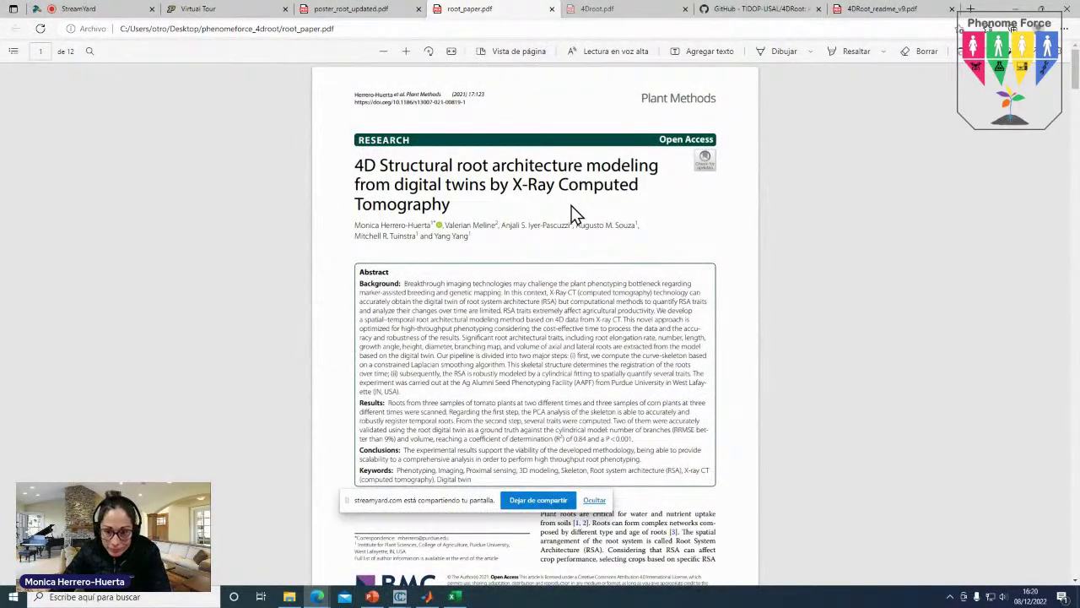
pyautogui.scroll(-5, 571, 213)
pyautogui.scroll(5, 571, 213)
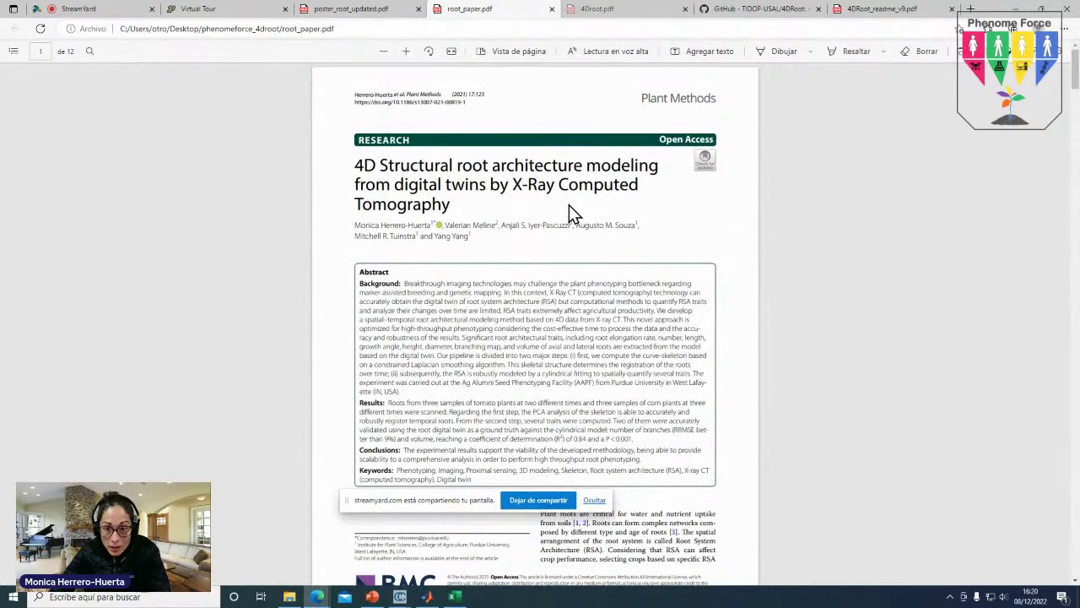
# Skim root_paper.pdf as far as the root sample and workflow figures on page 5, and return to the title page.
pyautogui.scroll(-20, 568, 204)
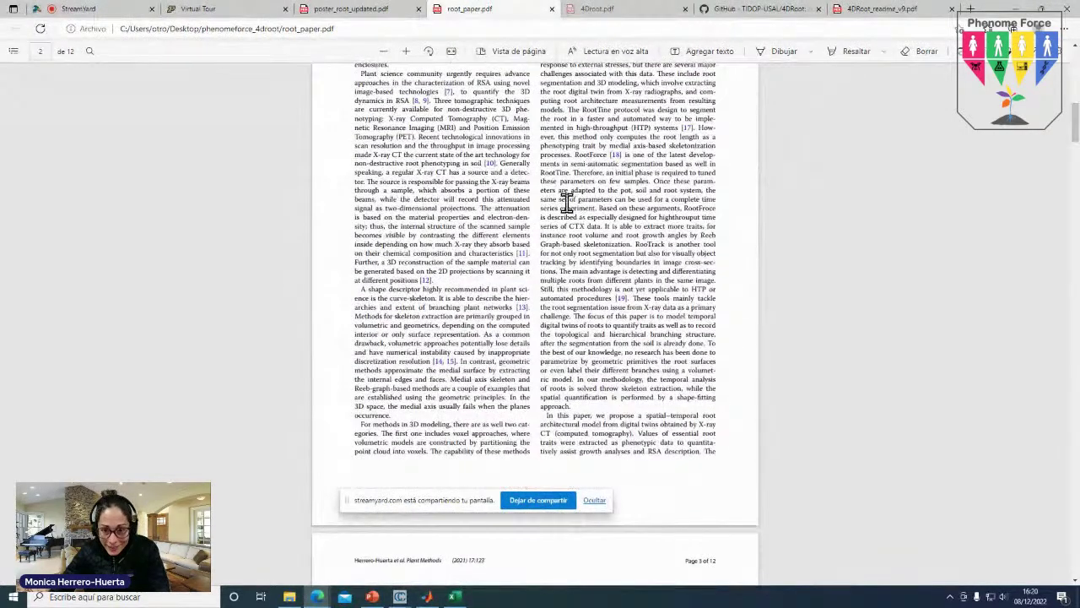
pyautogui.scroll(-6, 567, 202)
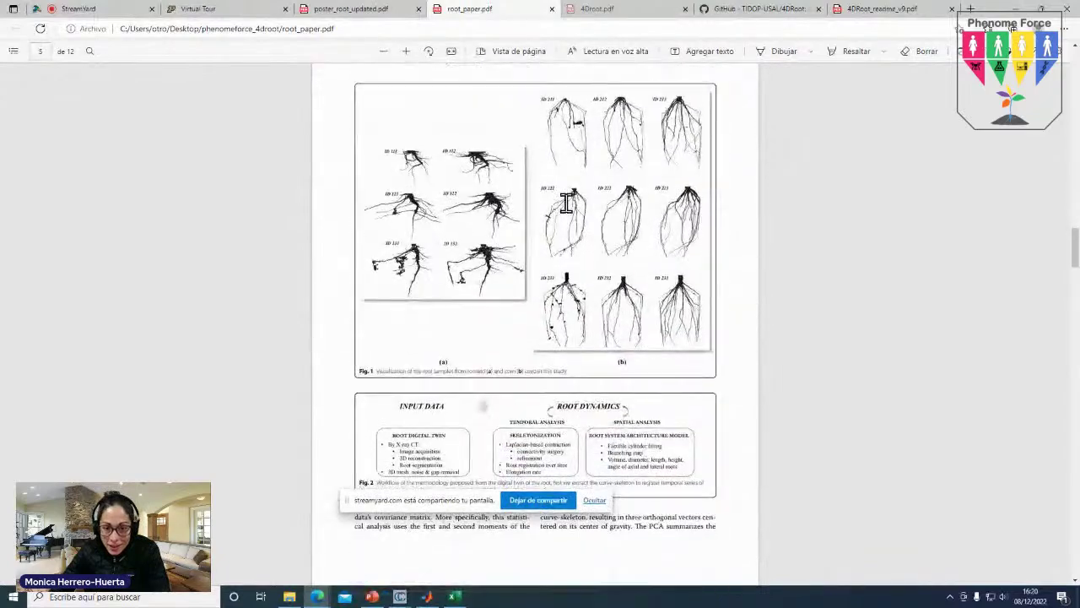
pyautogui.scroll(15, 552, 158)
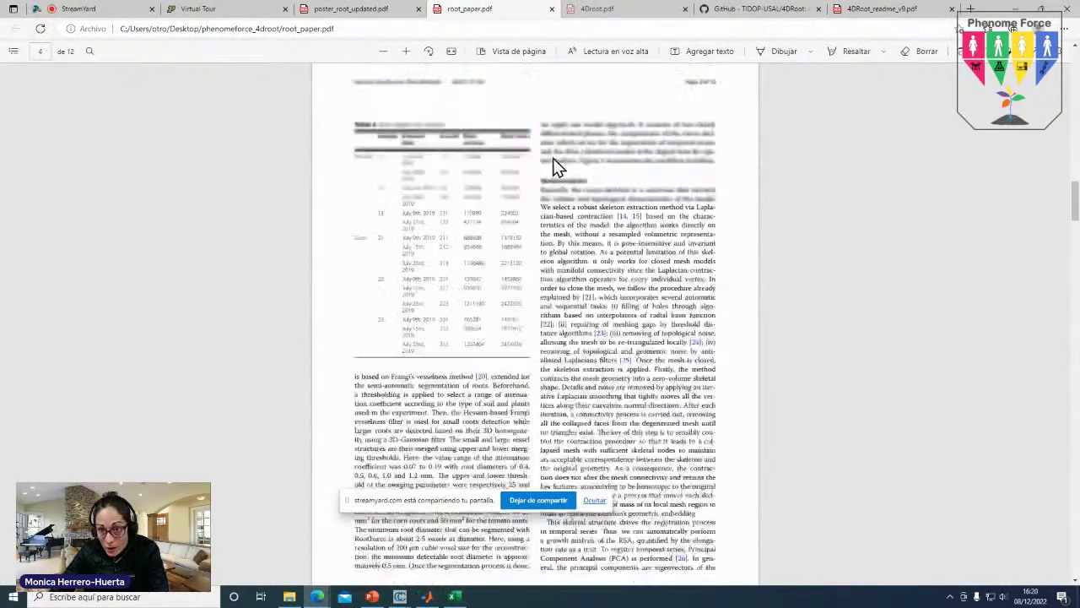
pyautogui.scroll(15, 540, 126)
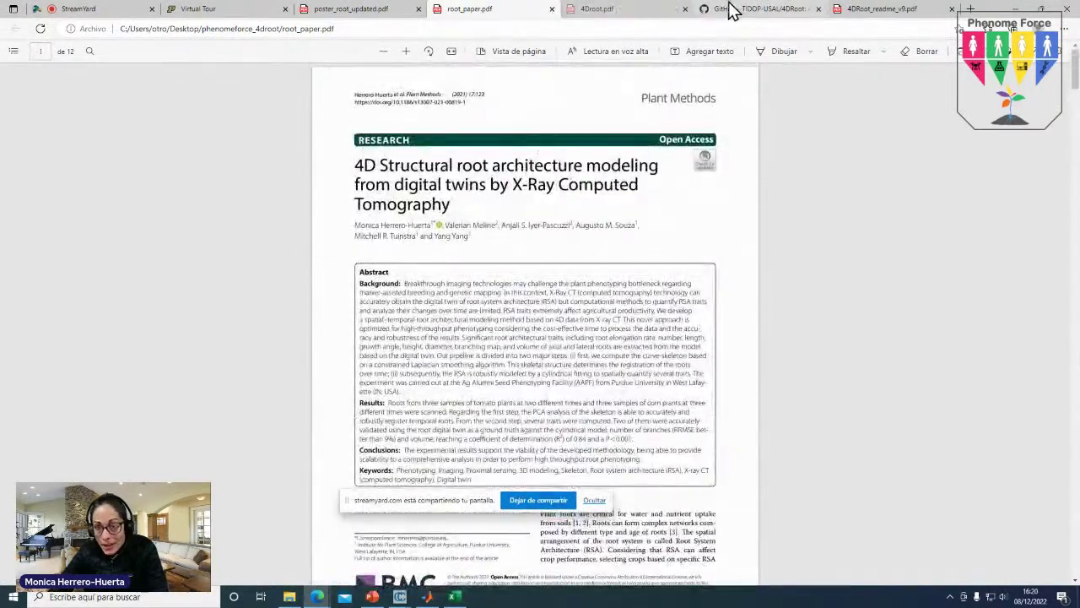
# Display 4Droot.pdf and review the title, abstract and start of the introduction on its first page.
pyautogui.click(606, 9)
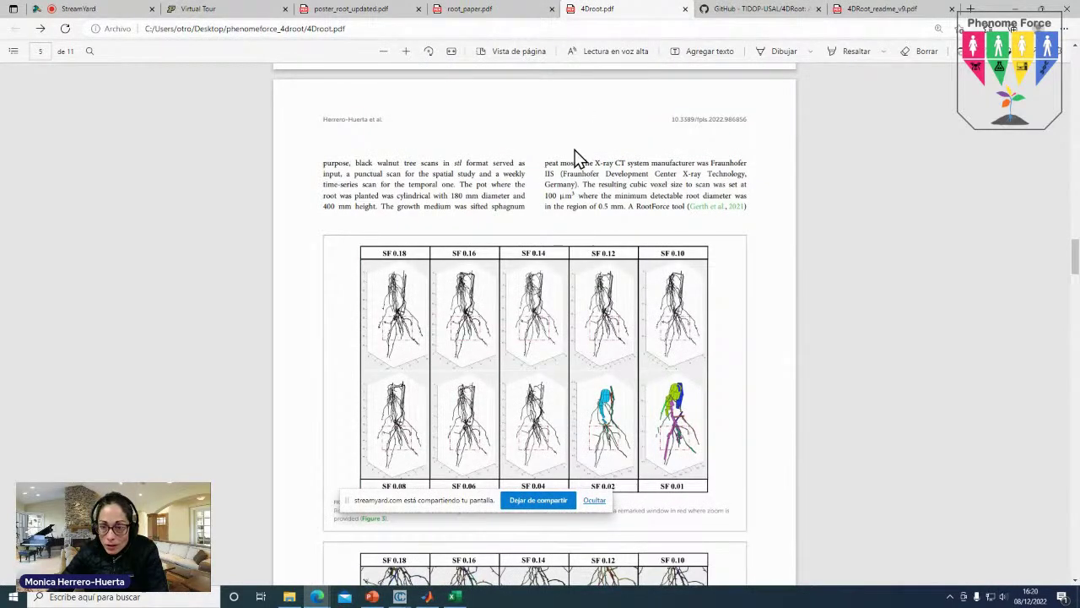
pyautogui.scroll(1, 529, 368)
pyautogui.scroll(20, 529, 369)
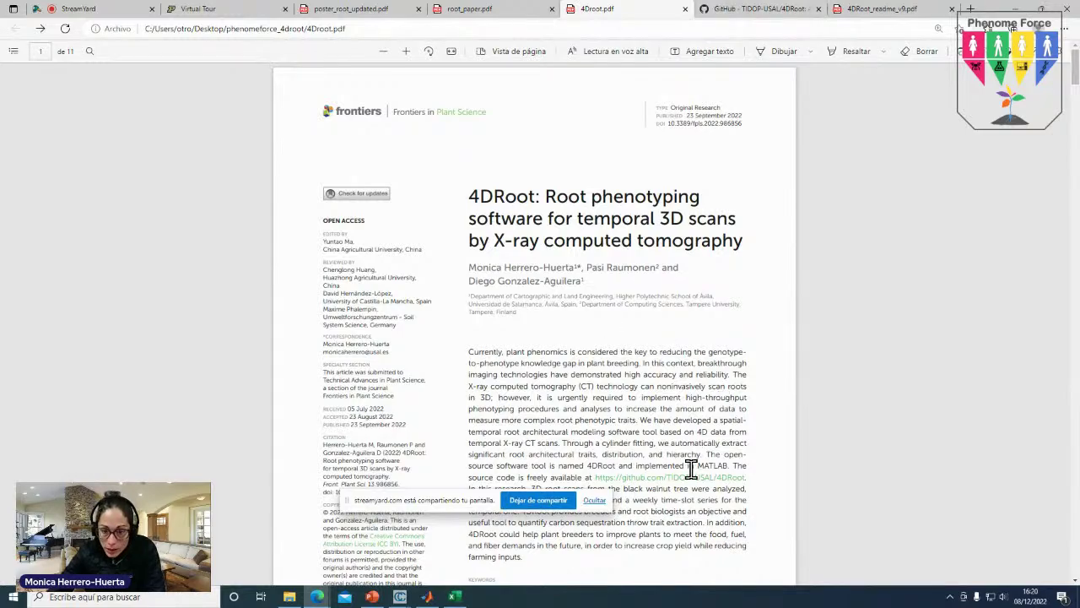
pyautogui.scroll(-10, 692, 460)
pyautogui.scroll(8, 687, 422)
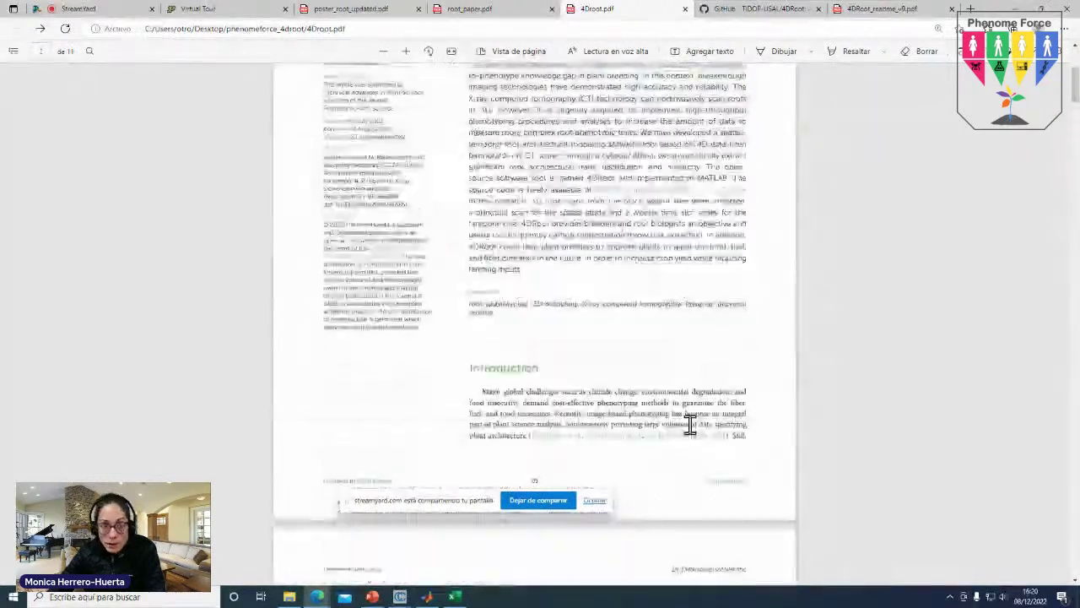